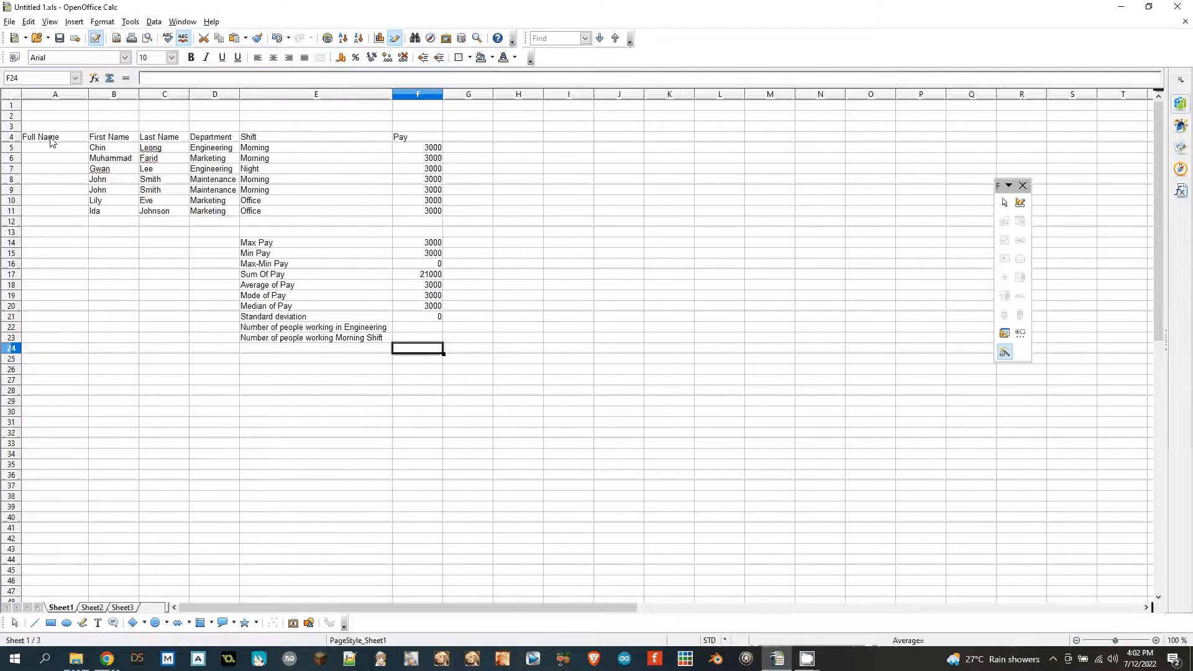
left_click_drag(36, 149, 50, 214)
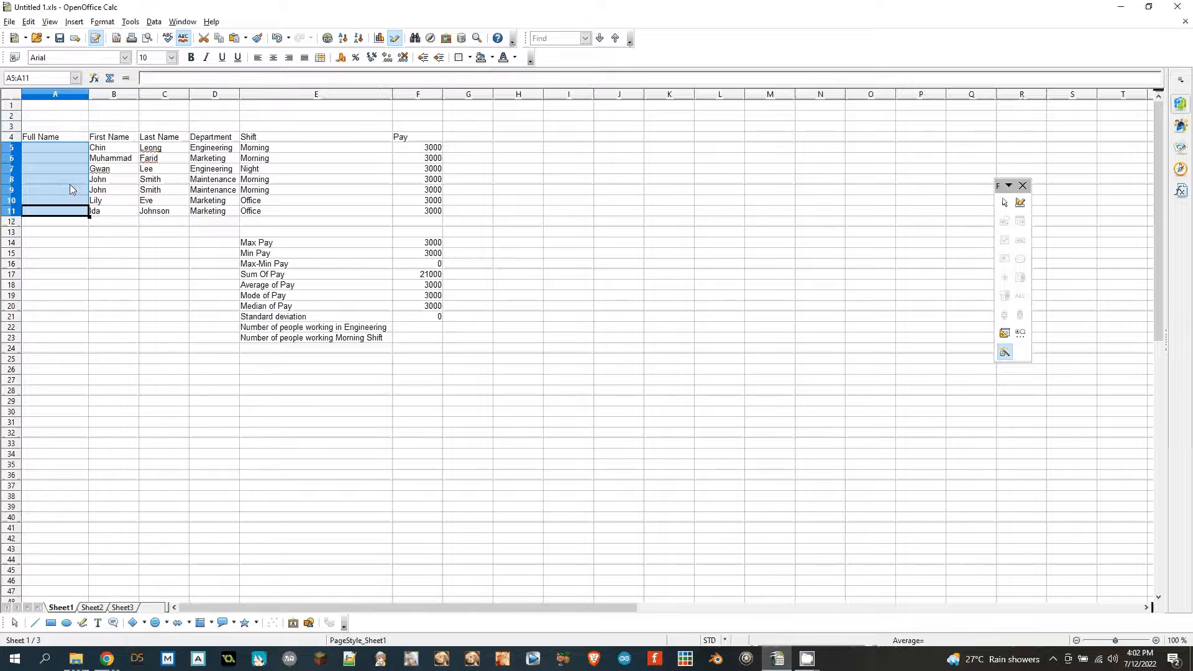
left_click(426, 329)
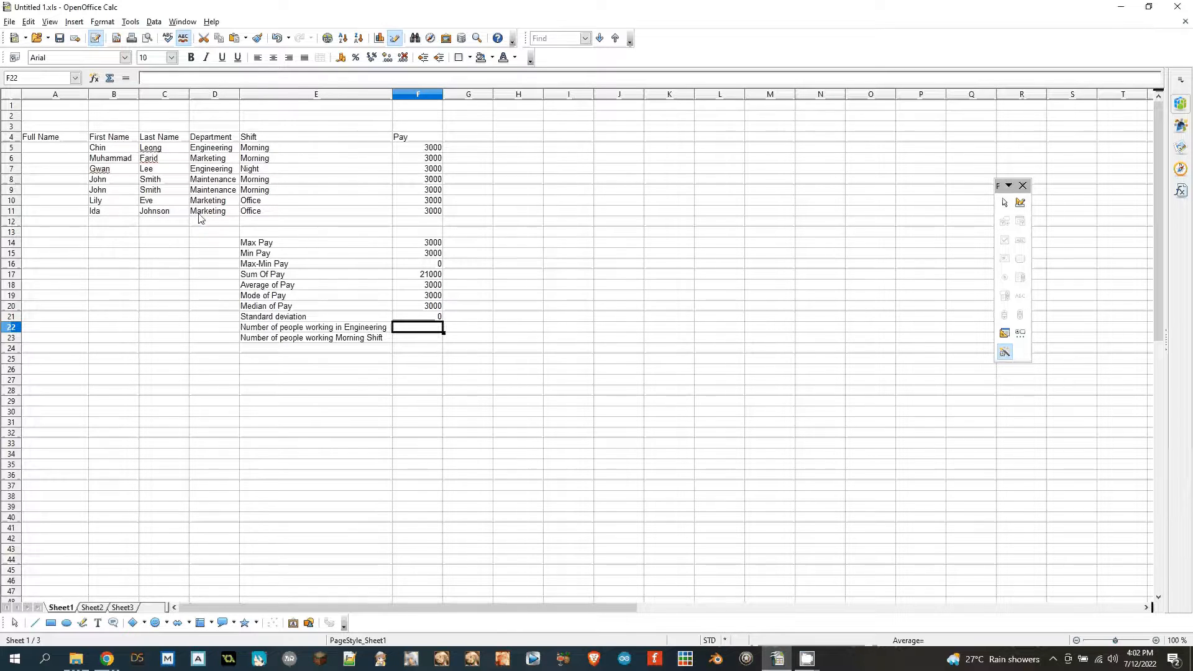
left_click(417, 341)
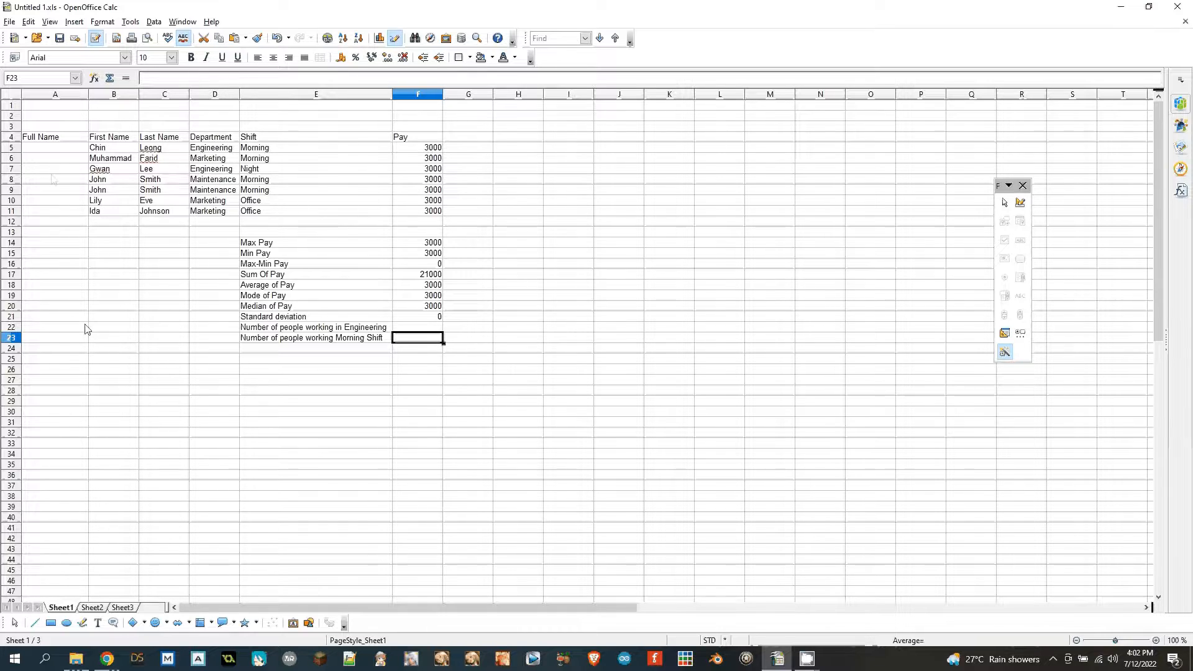
left_click(46, 96)
- Insert the CONCATENATE function from the Text category into cell A5 using the Function Wizard
left_click(41, 147)
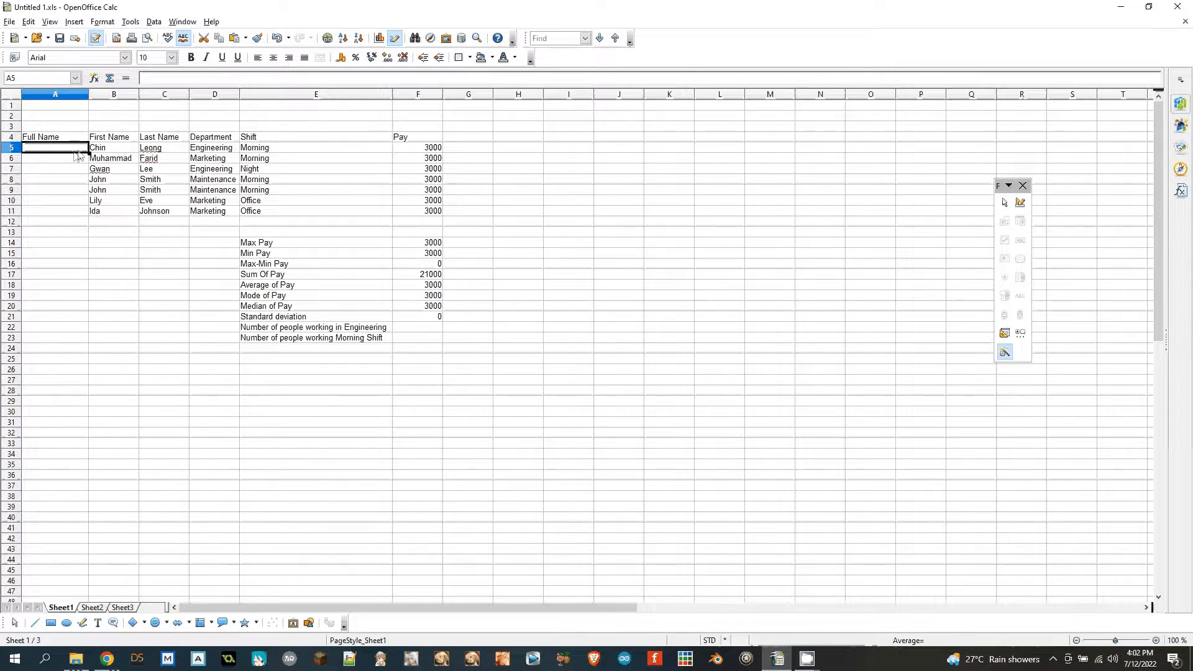
left_click(157, 149)
left_click(39, 149)
left_click(159, 80)
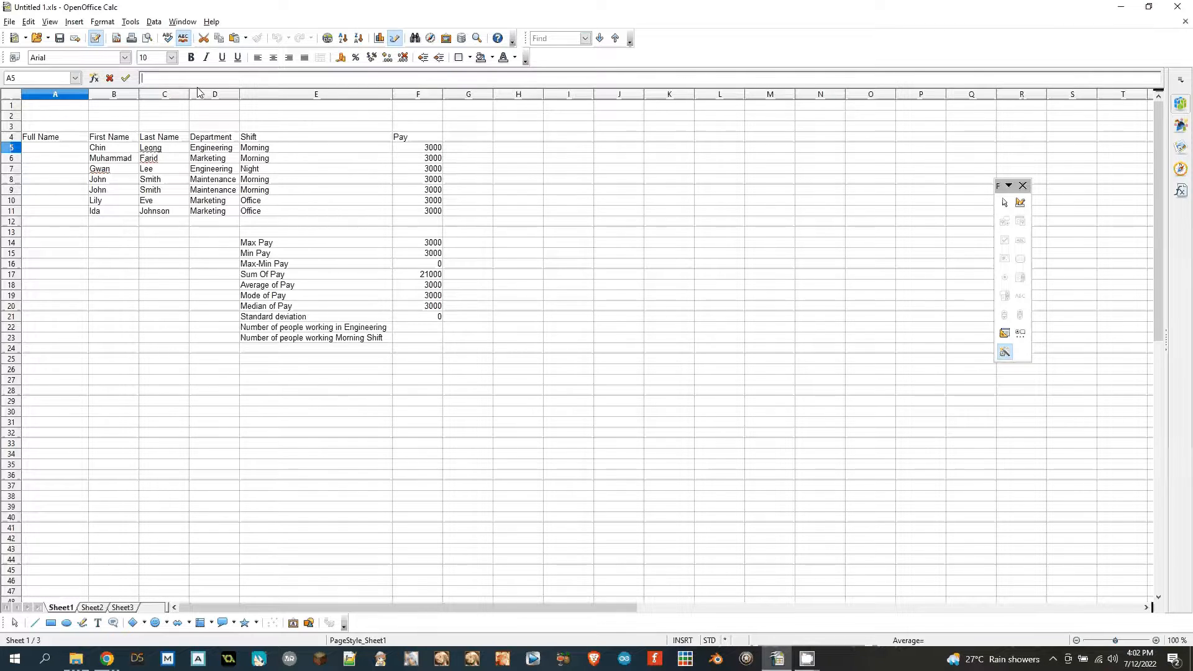
left_click(75, 78)
left_click(96, 82)
left_click(95, 84)
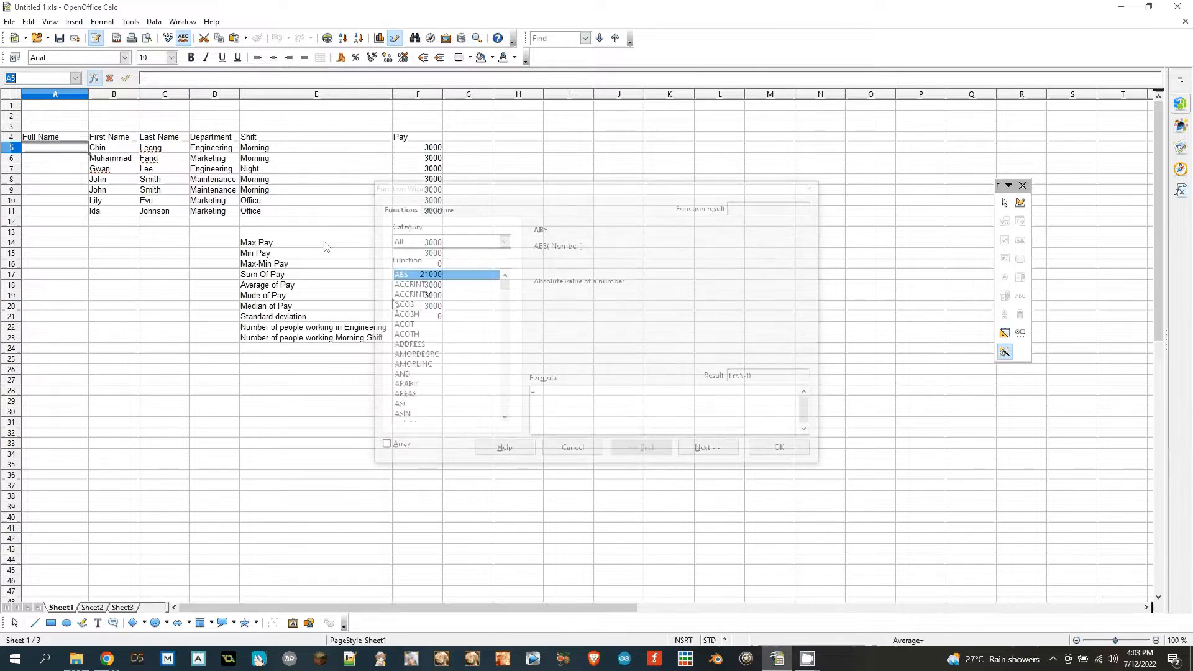
left_click(503, 243)
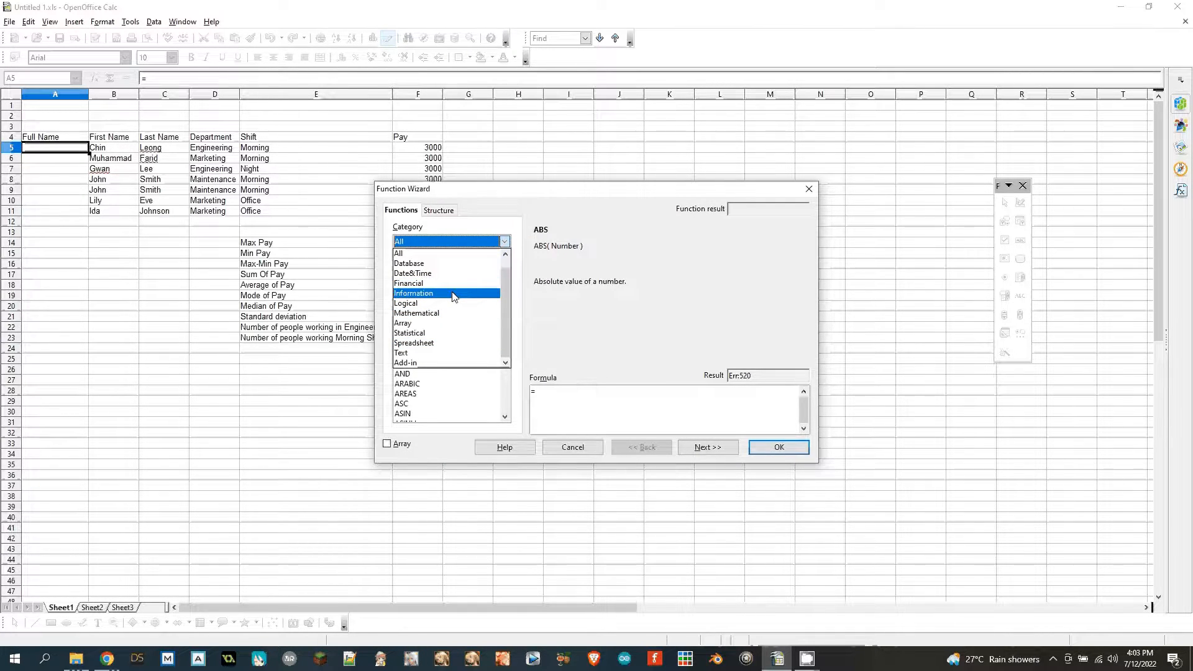
left_click(435, 352)
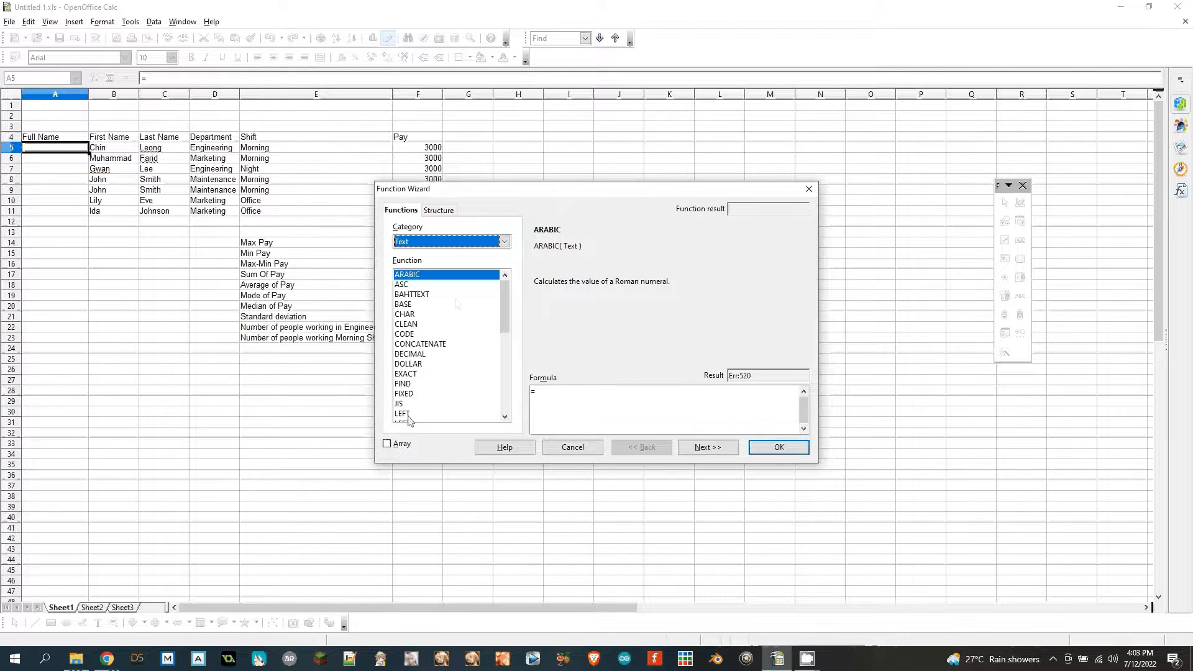
left_click(416, 345)
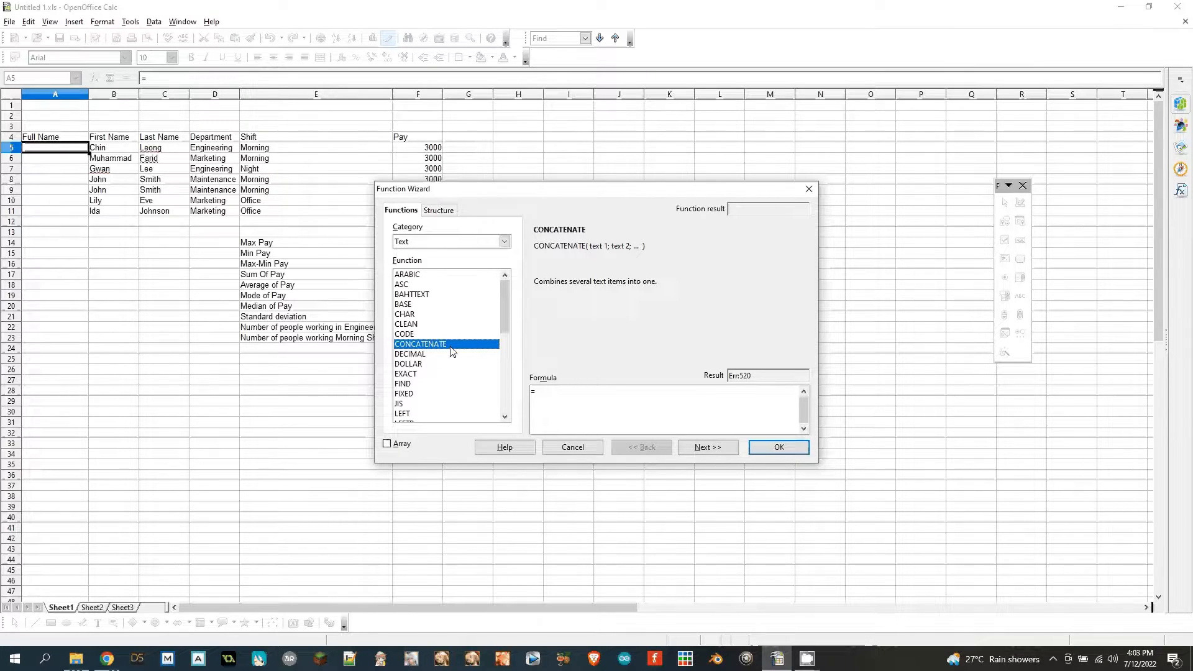
double_click(452, 351)
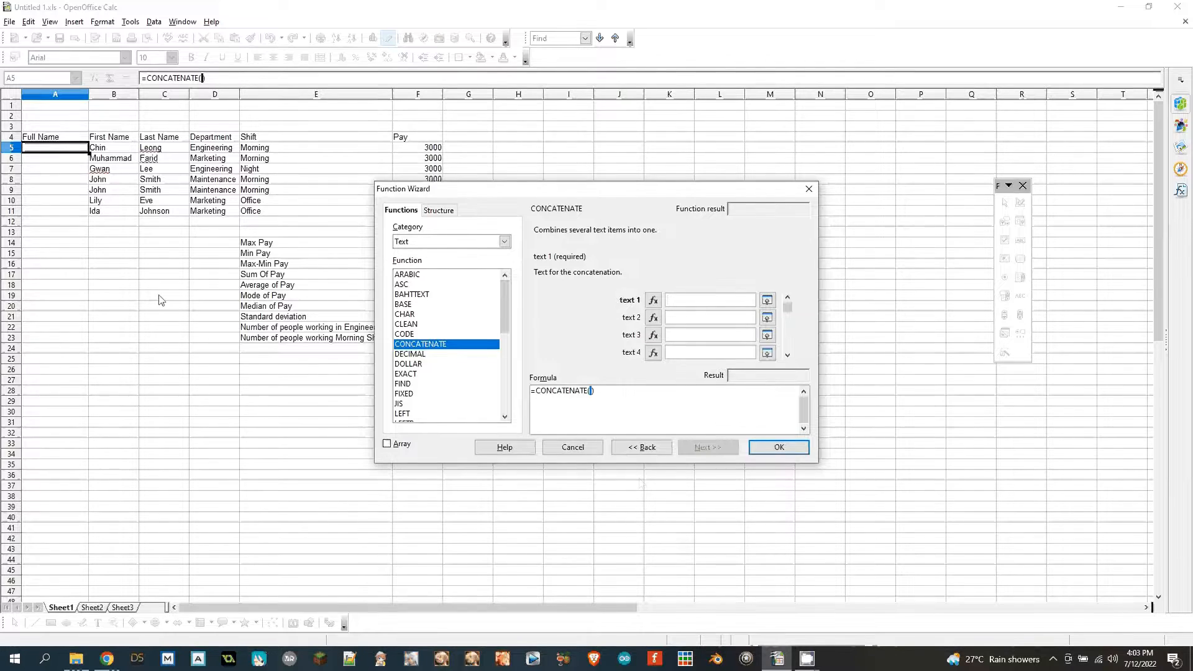
- Set text 1 to first-name cell B5 and text 2 to last-name cell C5, and apply the function
left_click(768, 300)
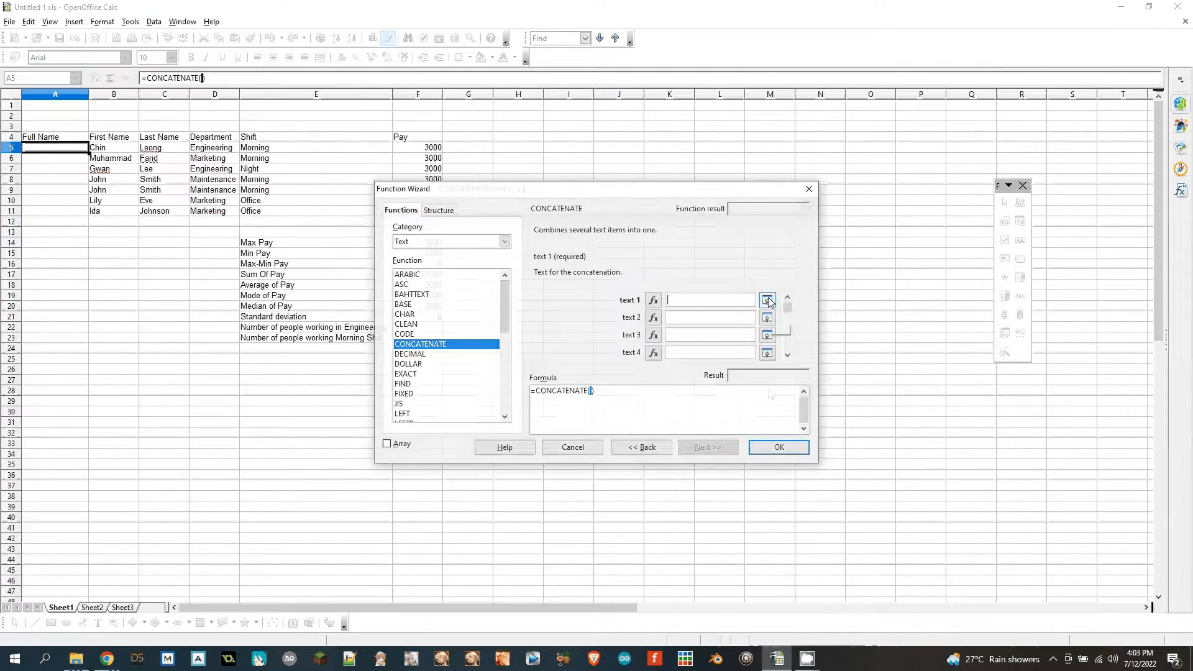
left_click(118, 150)
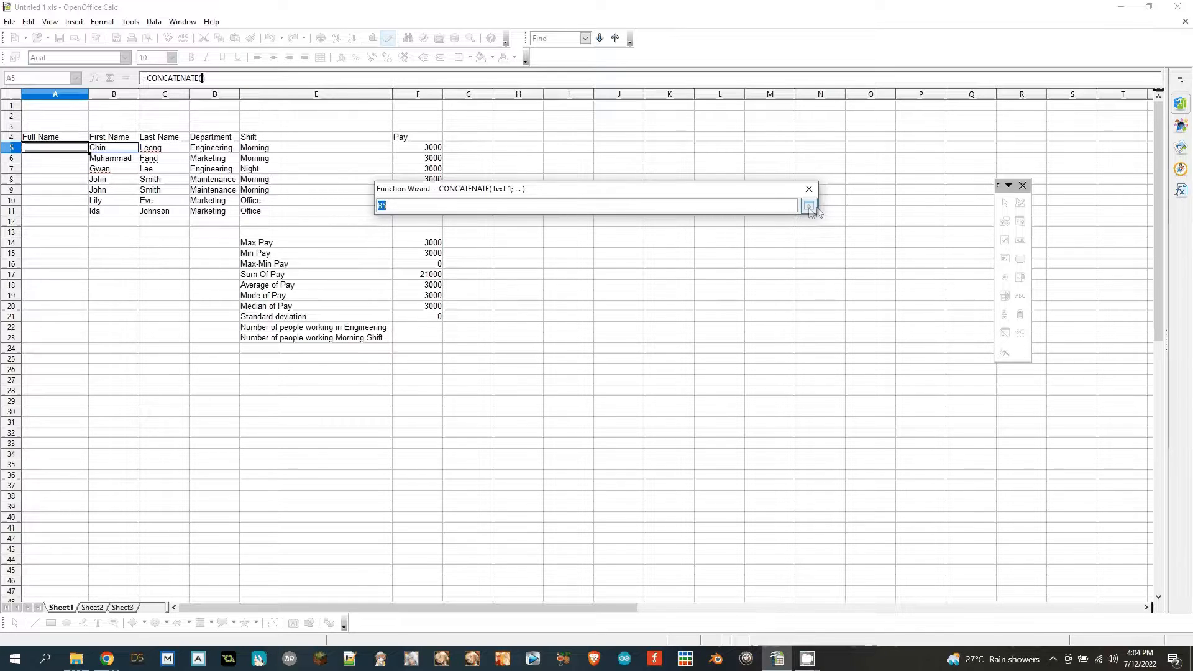
left_click(808, 205)
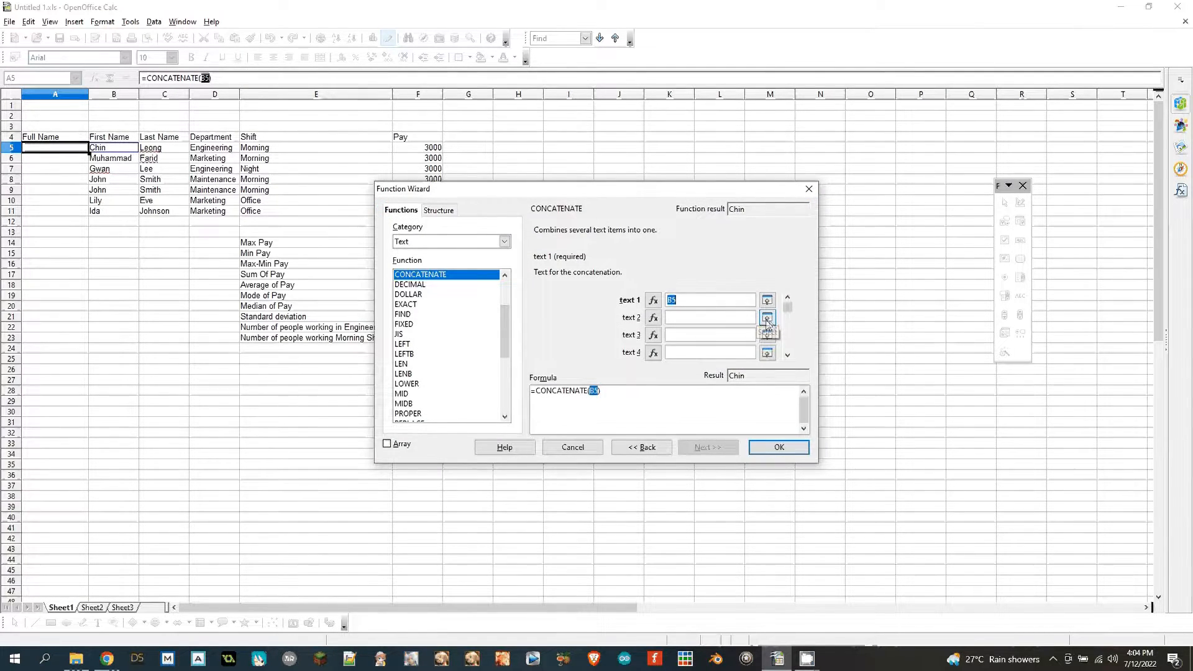
left_click(766, 318)
left_click(152, 151)
left_click(808, 206)
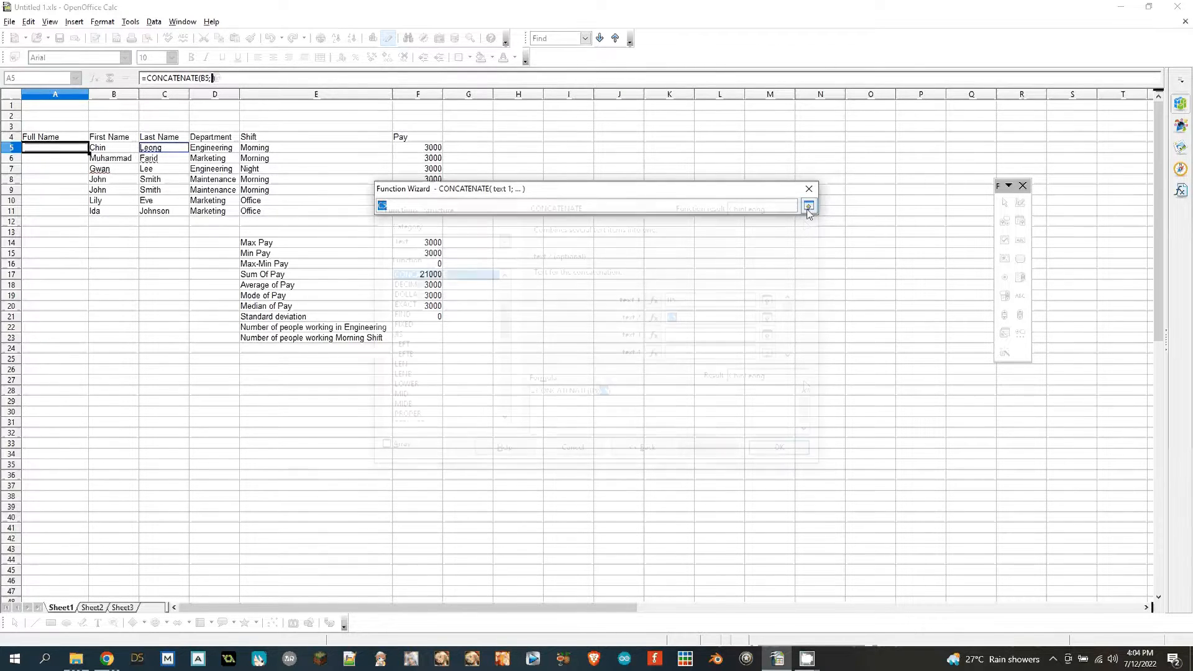
left_click(779, 447)
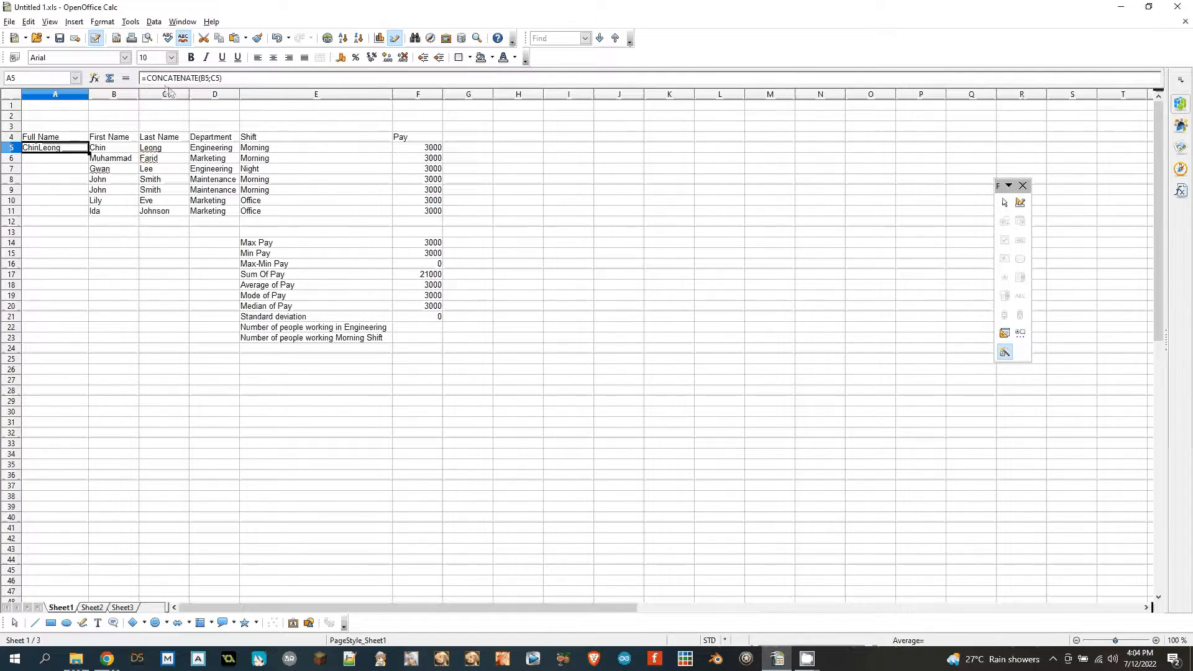
- Add a space between the first and last names so the A5 formula reads =CONCATENATE(B5;" ";C5)
left_click(210, 78)
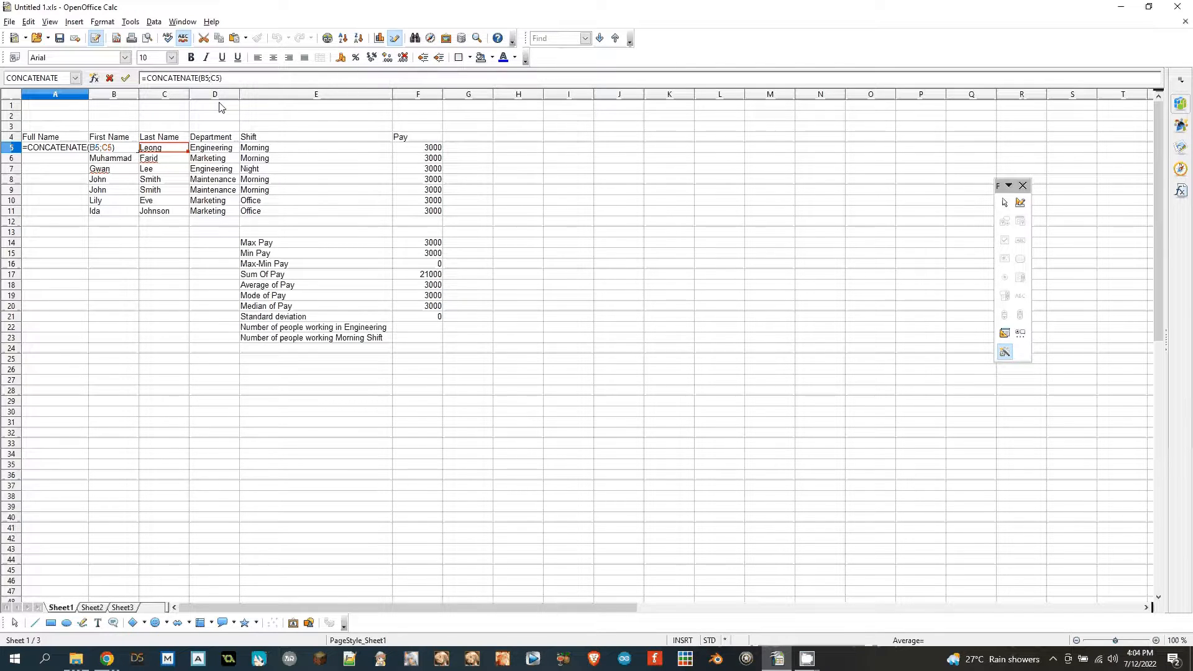
type("\" \";4")
key("BackSpace")
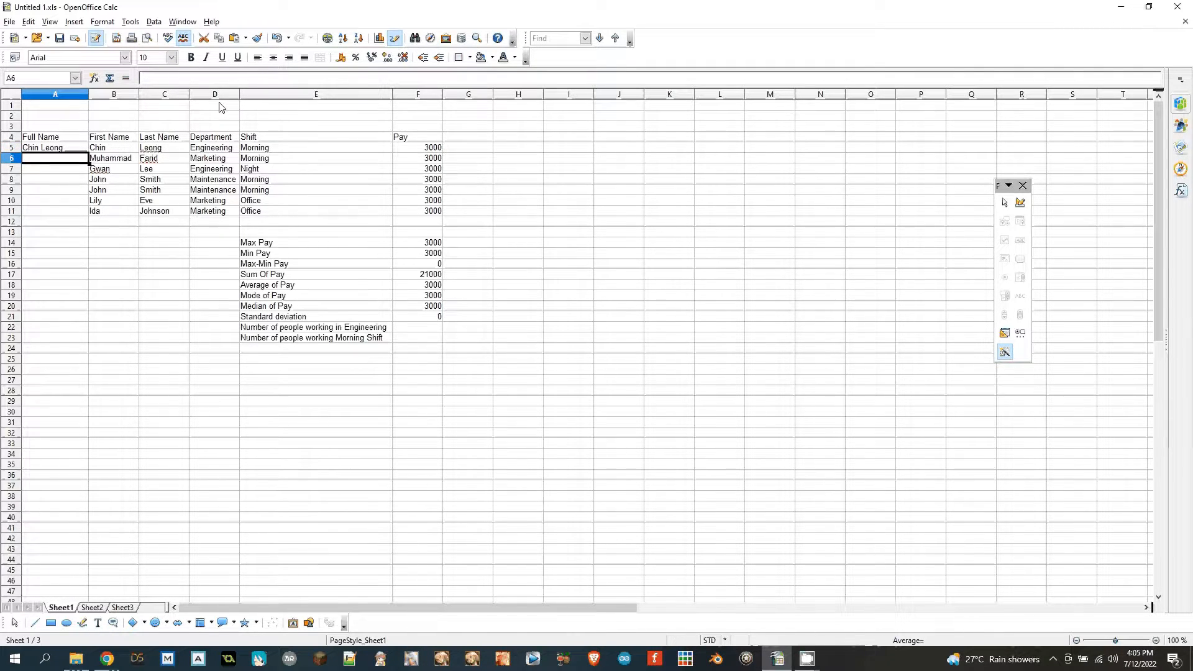
- Extend the A5 formula with another space and department cell D5, and fit column A's width to its contents
left_click(60, 151)
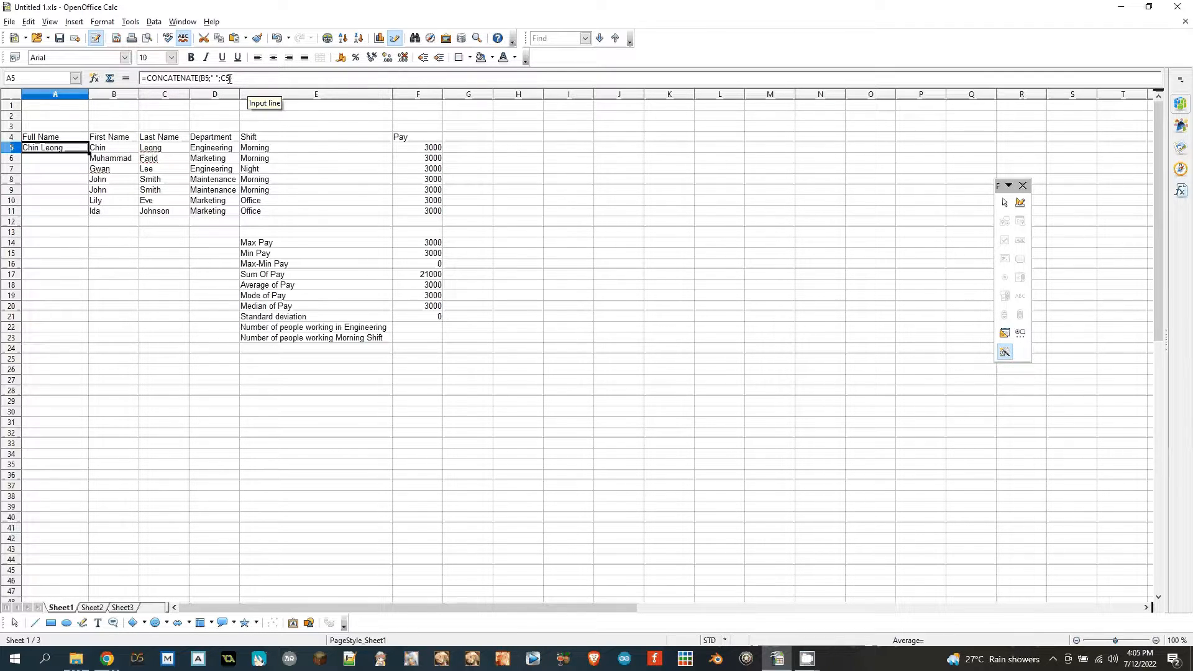
type(")")
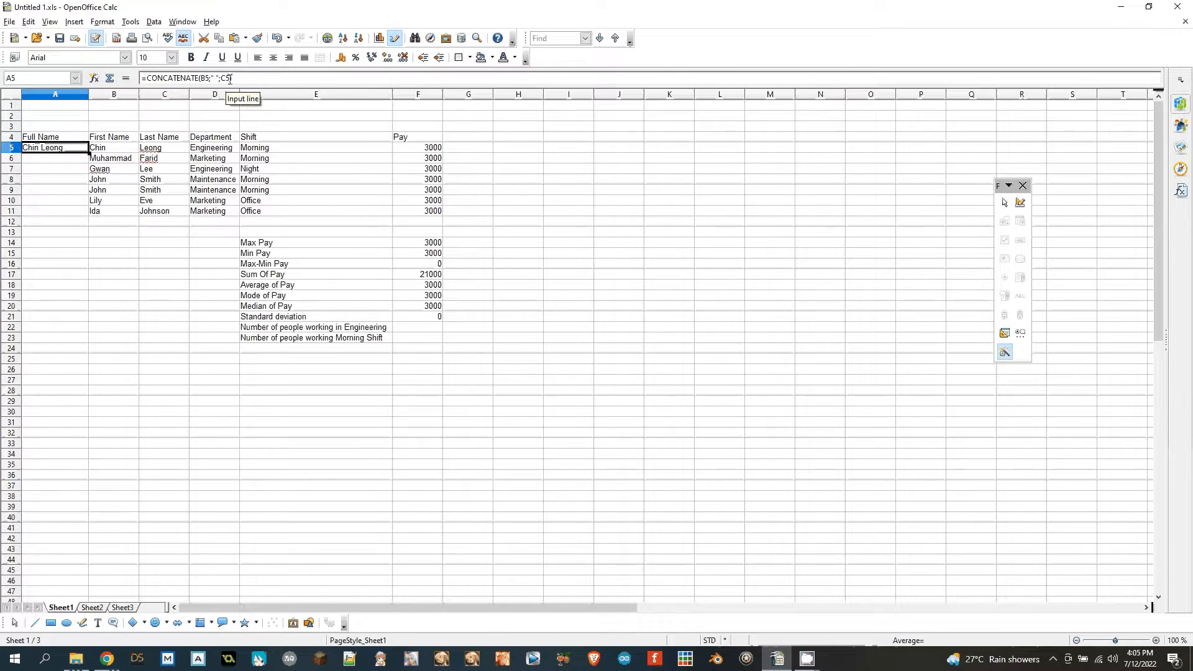
left_click(230, 79)
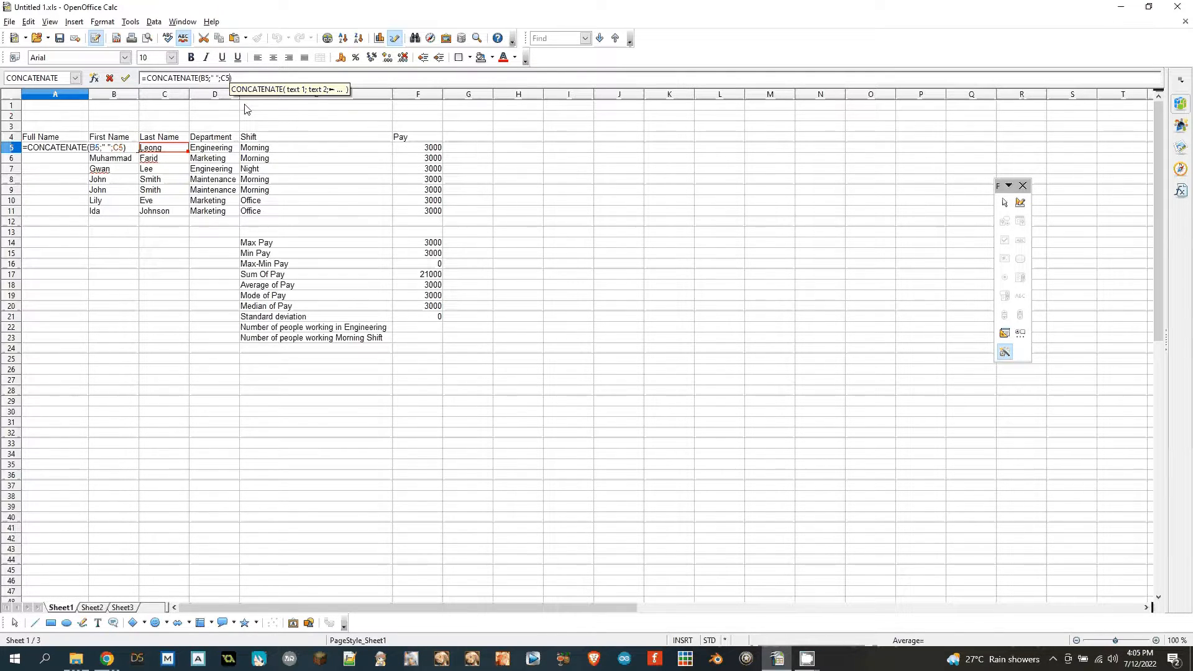
type(";")
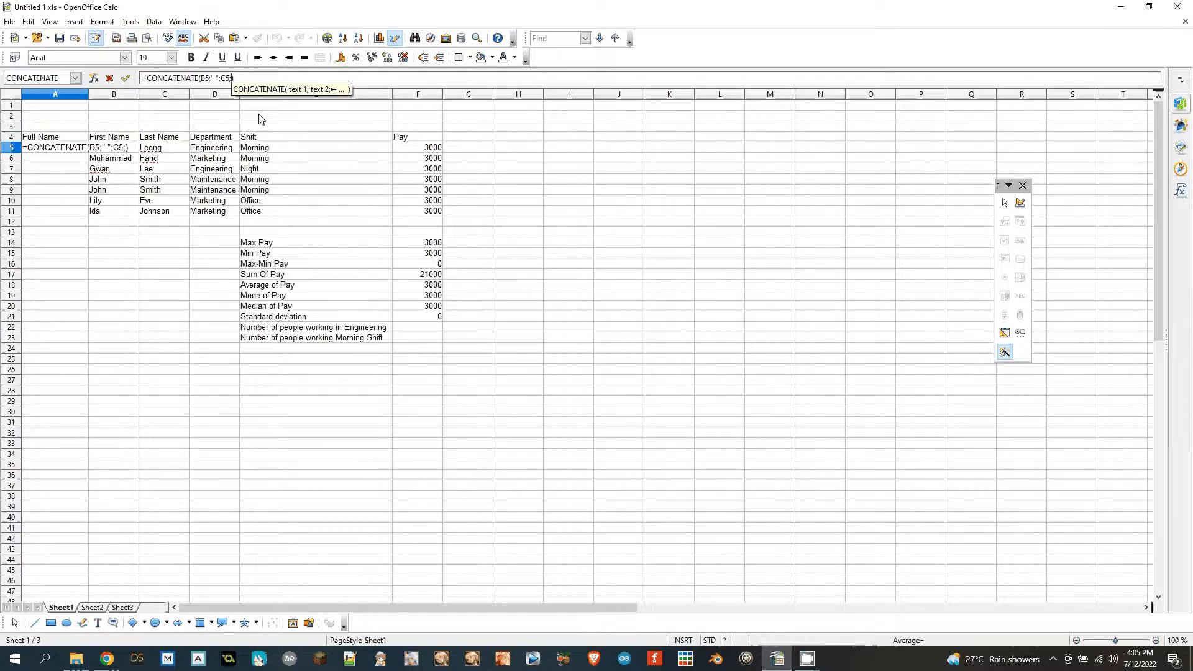
type("\" \"")
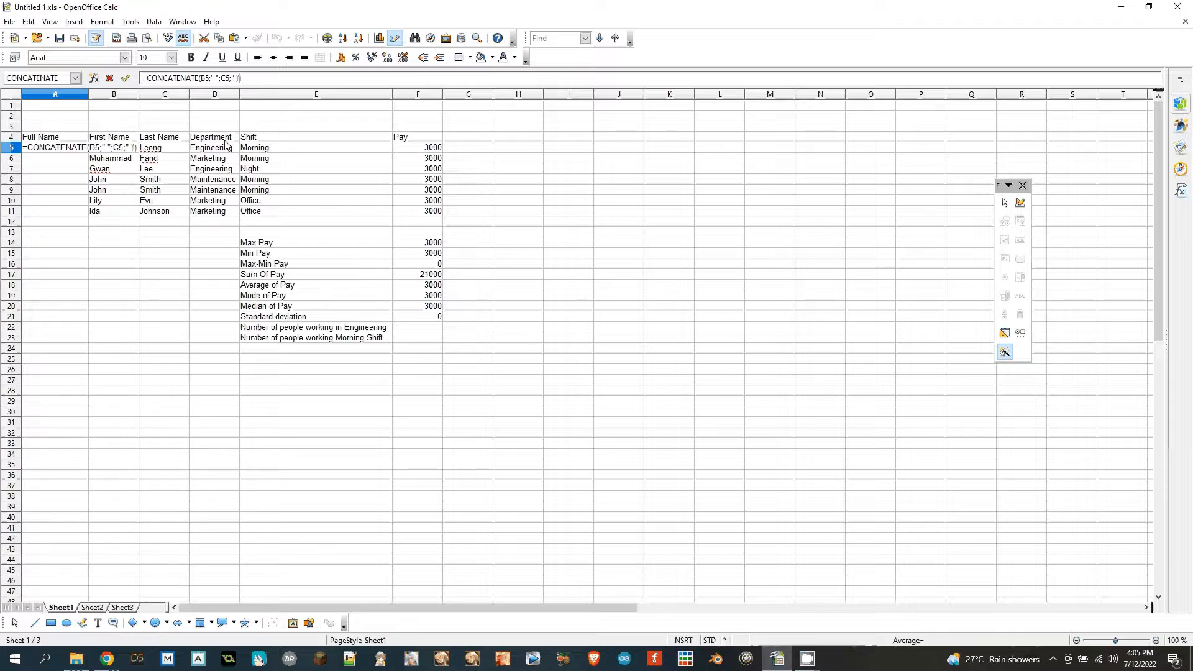
type(";")
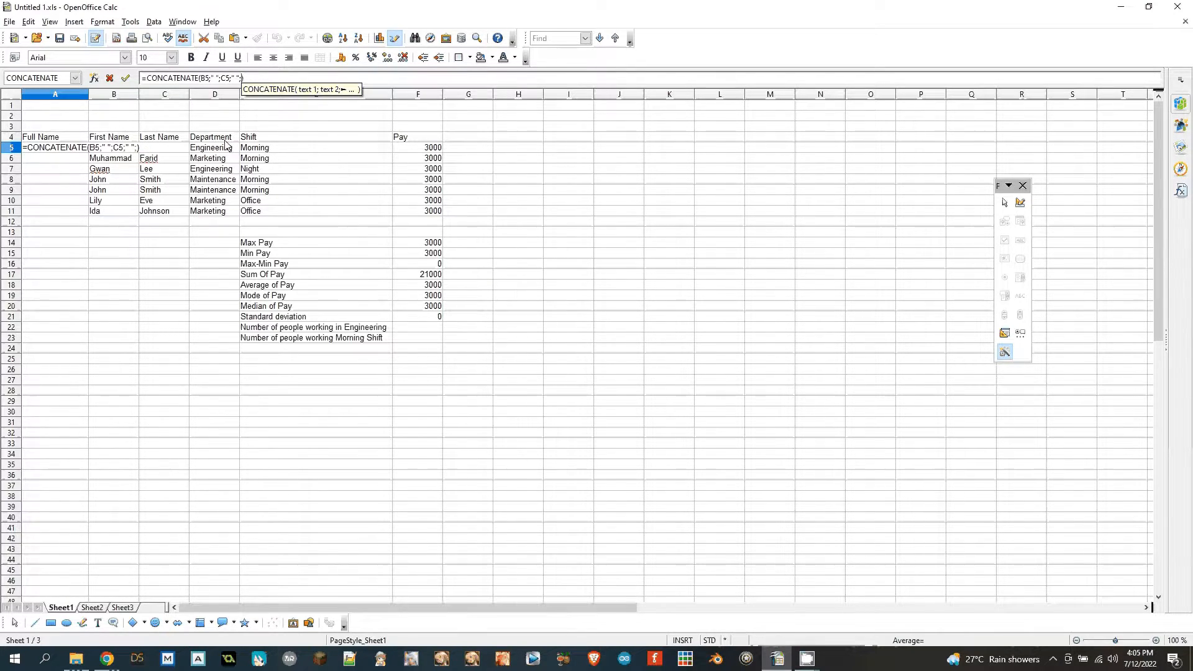
left_click(227, 151)
key("Return")
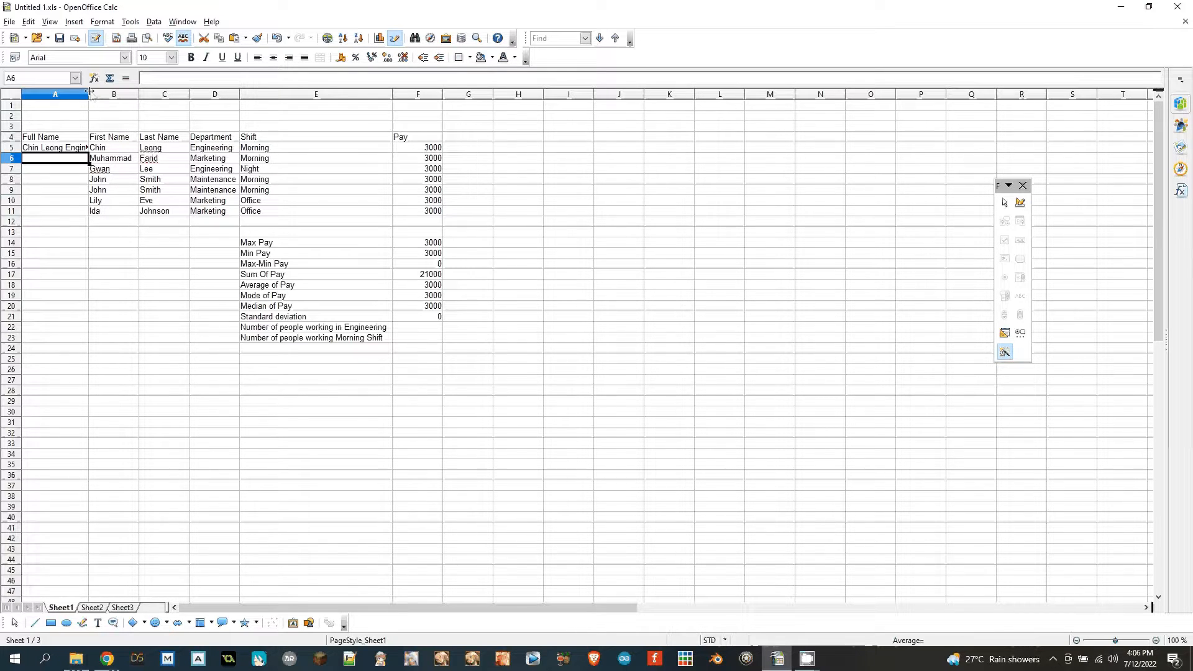
double_click(89, 91)
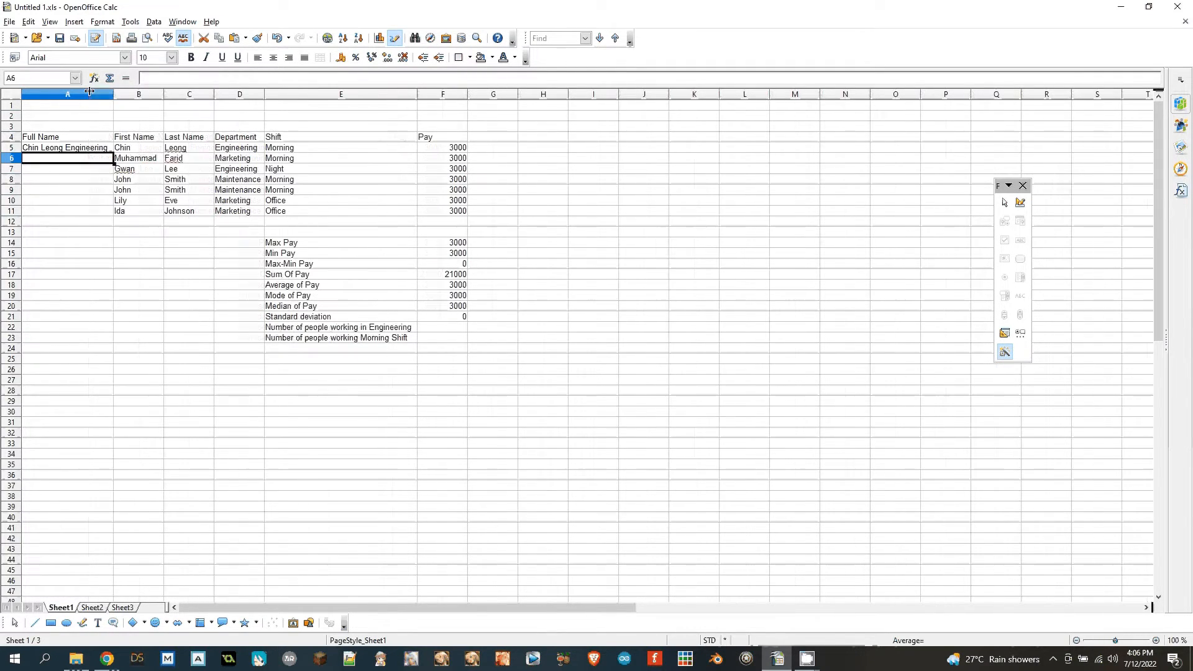
- Remove the second space and the D5 reference from the A5 formula, leaving =CONCATENATE(B5;" ";C5)
left_click(83, 150)
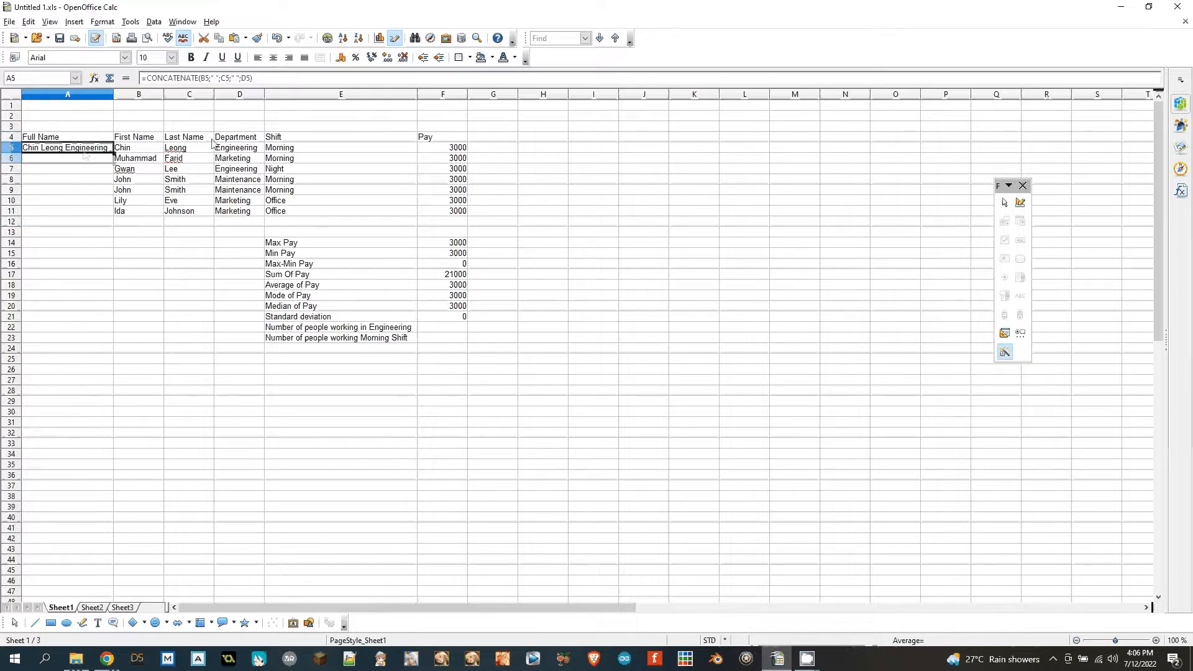
left_click(247, 78)
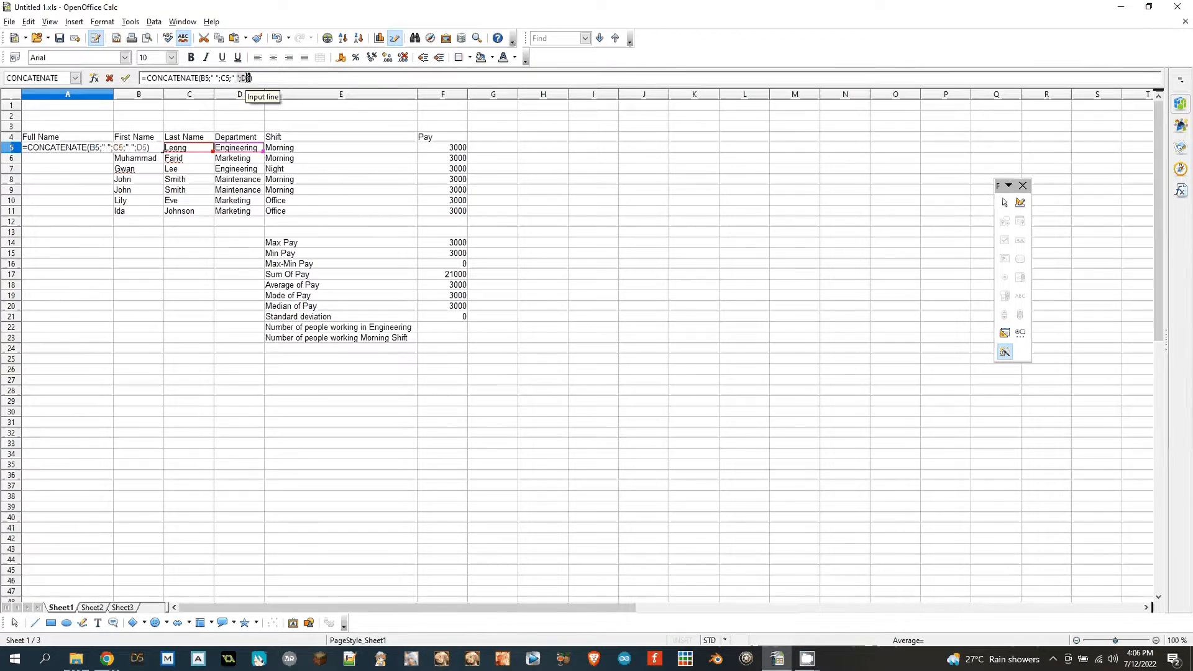
left_click_drag(248, 78, 234, 78)
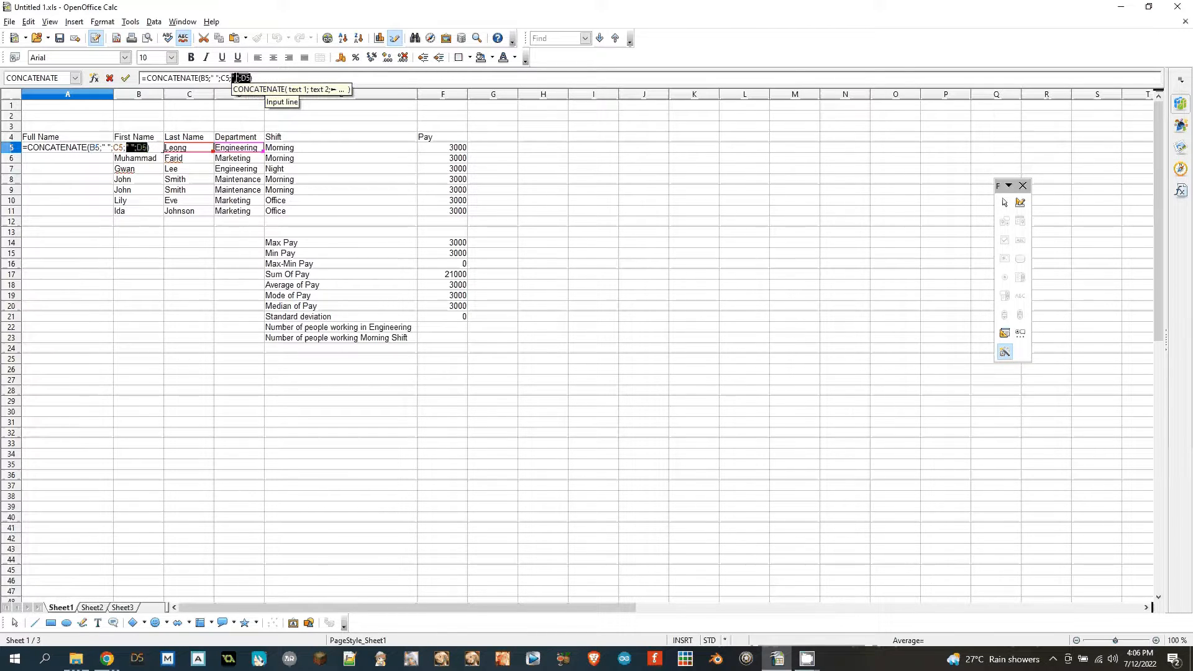
key("BackSpace")
key("BackSpace")
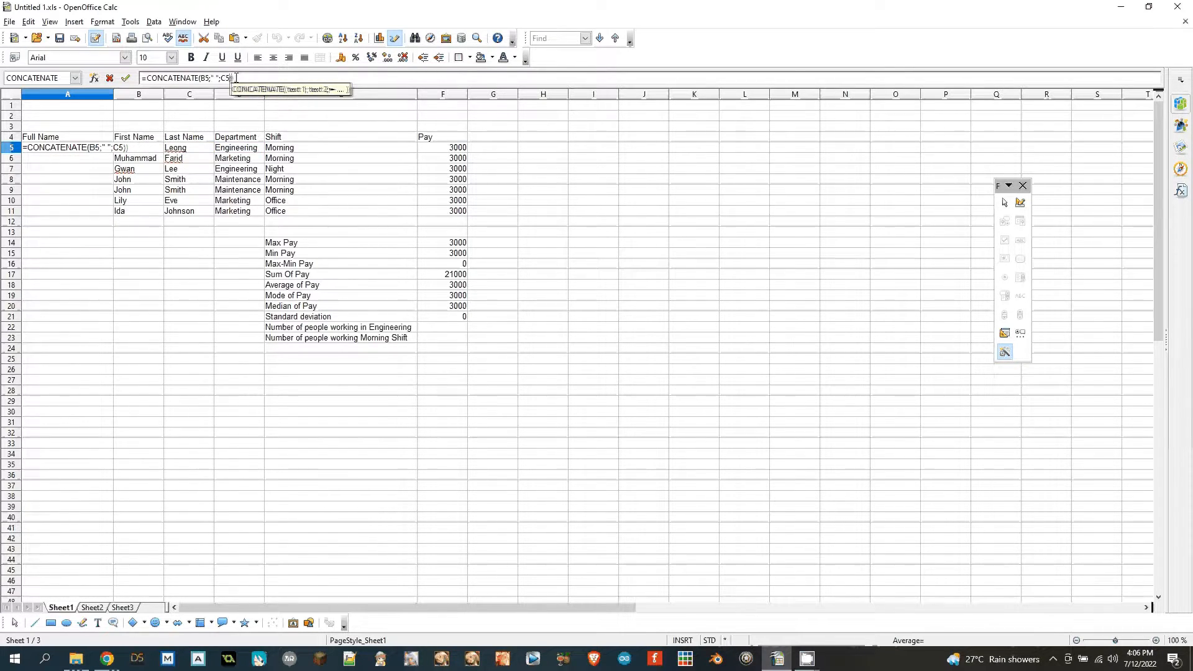
key("Return")
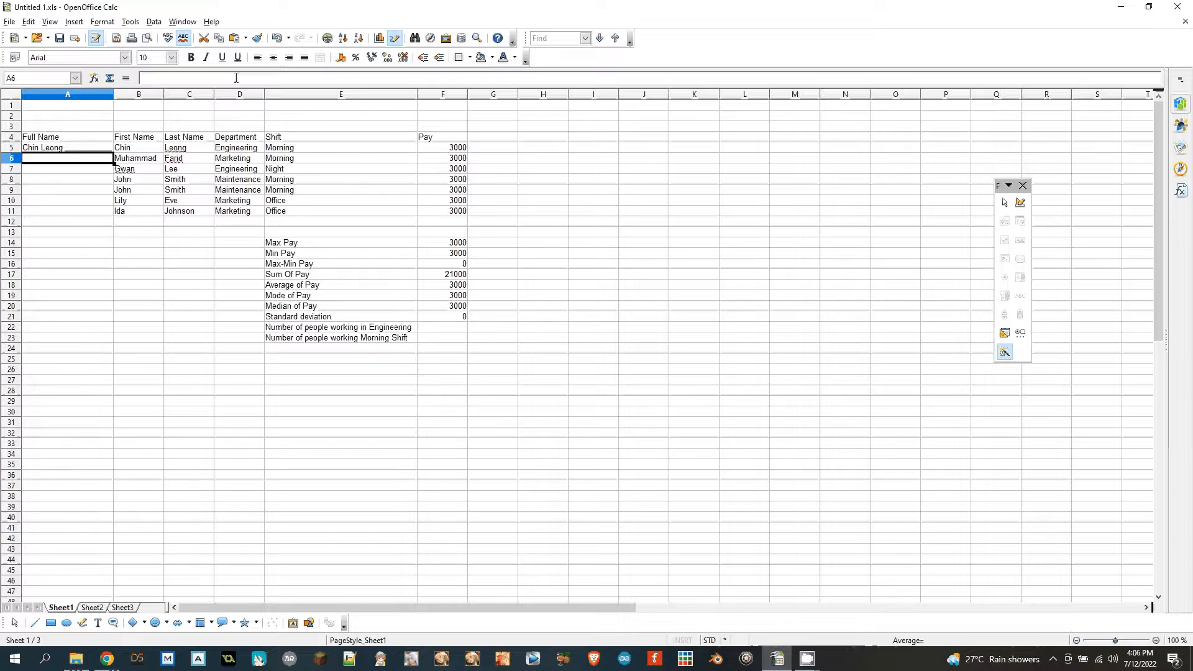
- Fill the full-name formula from A5 down through A11
left_click(90, 151)
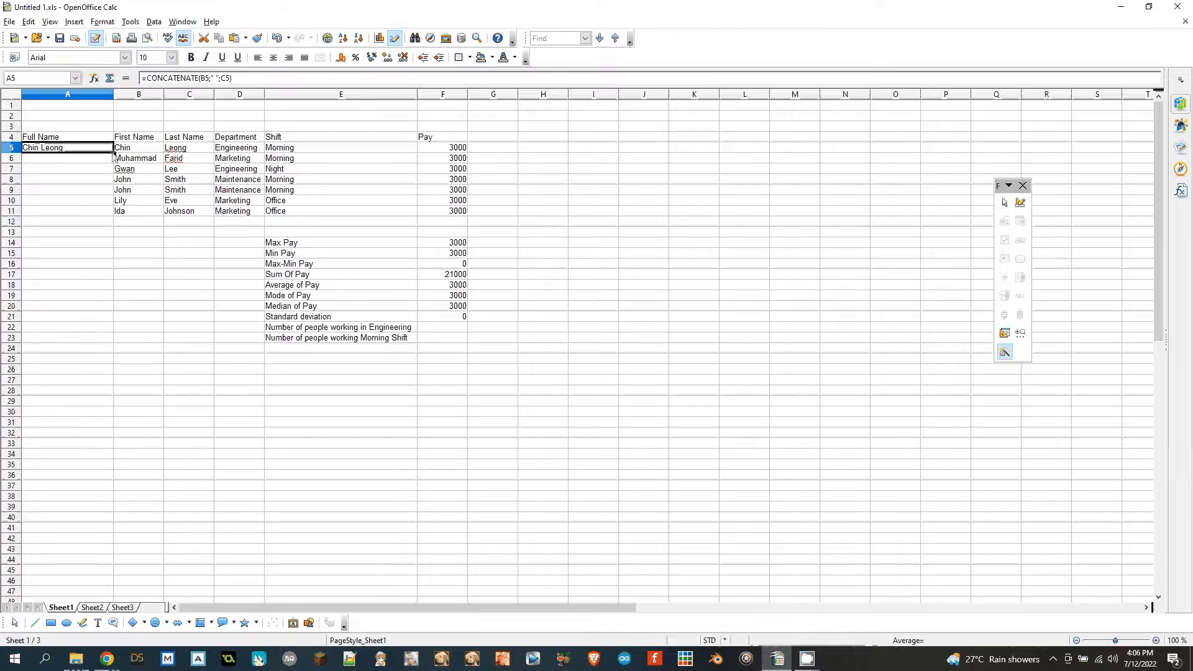
left_click_drag(113, 153, 110, 216)
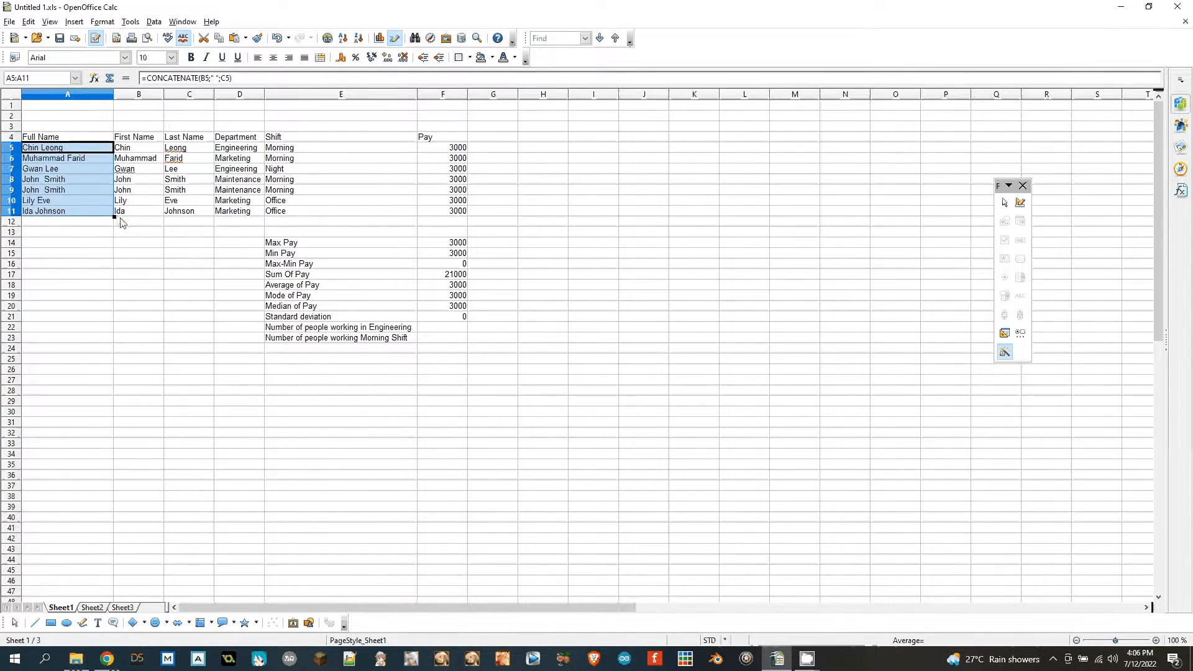
- Clear the contents of the filled full-name cells A6:A11 and reselect the formula cell A5
left_click(70, 215)
left_click_drag(56, 160, 51, 214)
key("Delete")
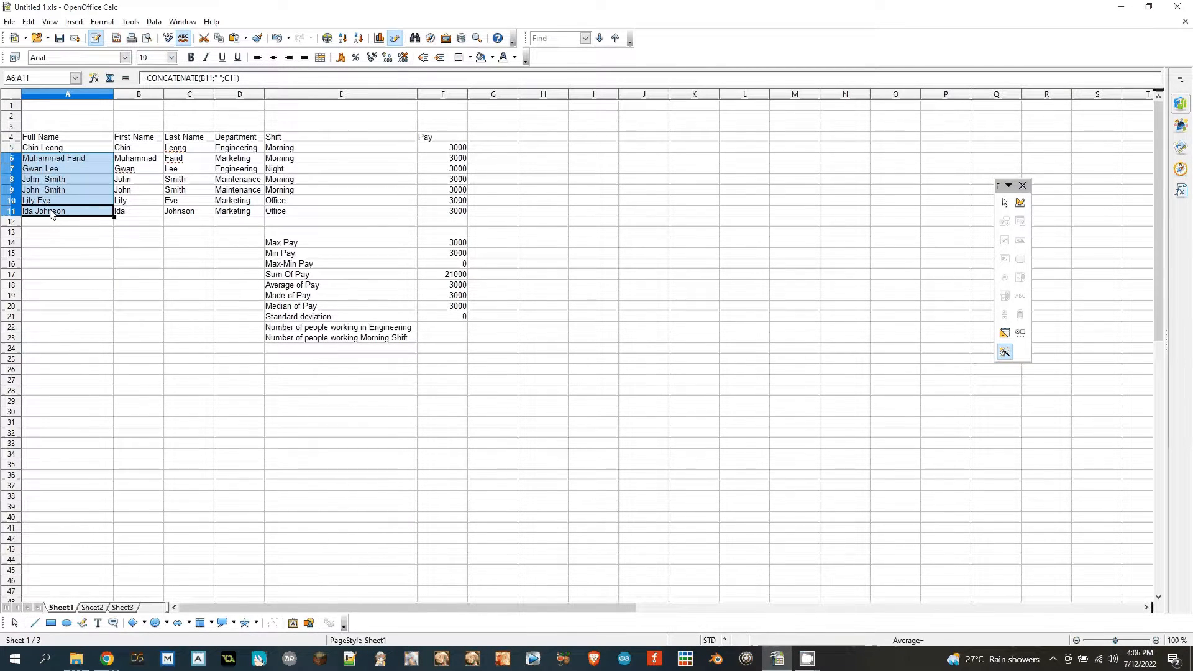
key("Return")
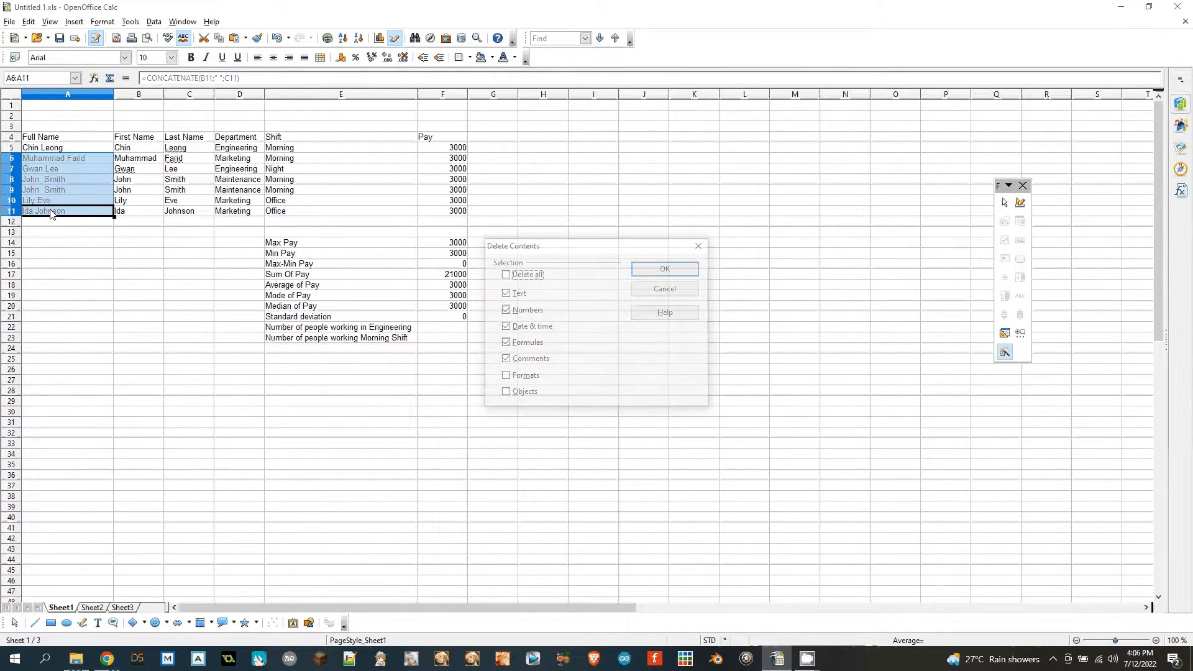
left_click_drag(51, 214, 61, 156)
left_click(60, 153)
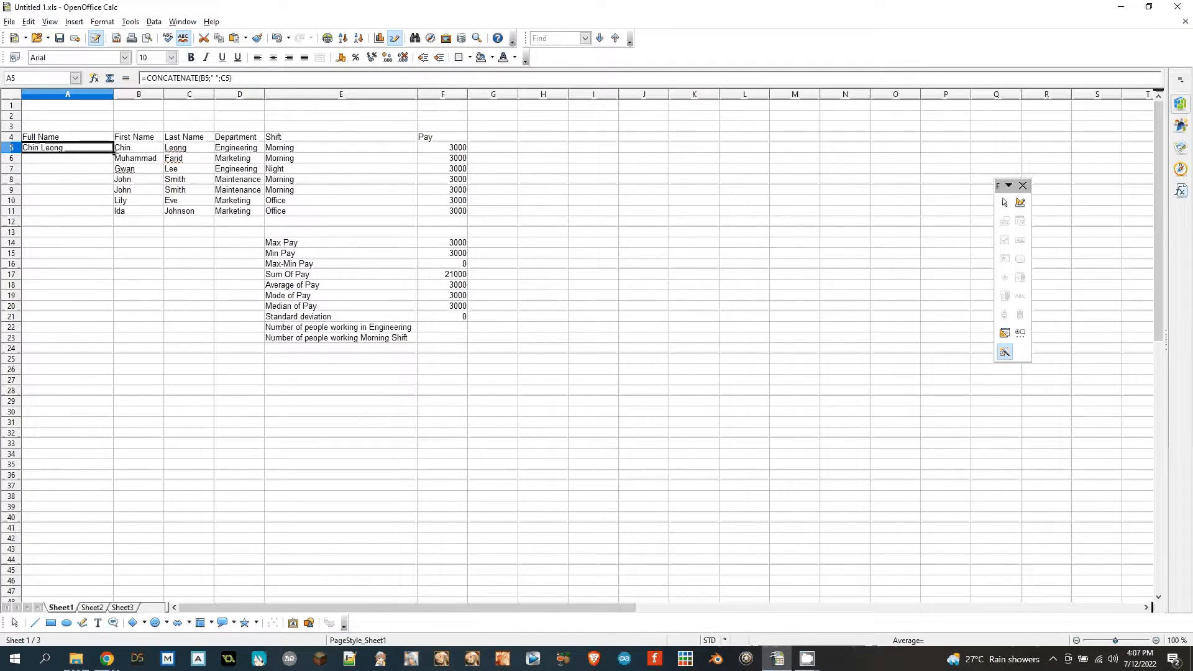
- Fill the full-name formula from A5 down through A11 and check the copied formulas in A6, A7 and A8
left_click_drag(113, 153, 114, 215)
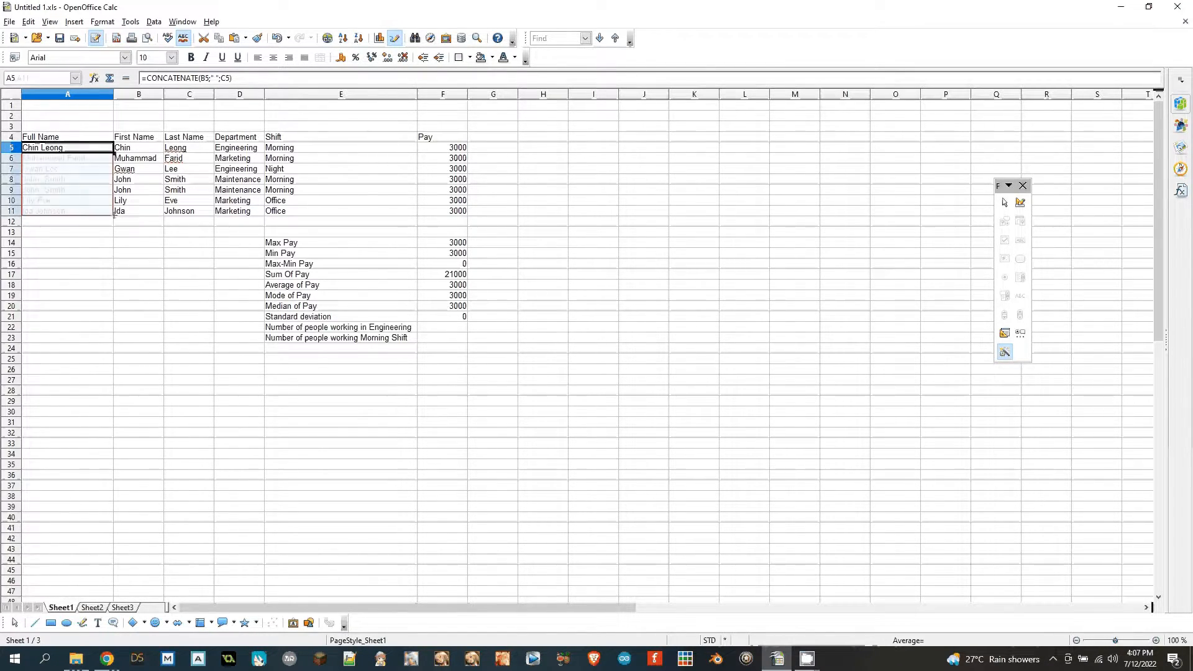
left_click(105, 266)
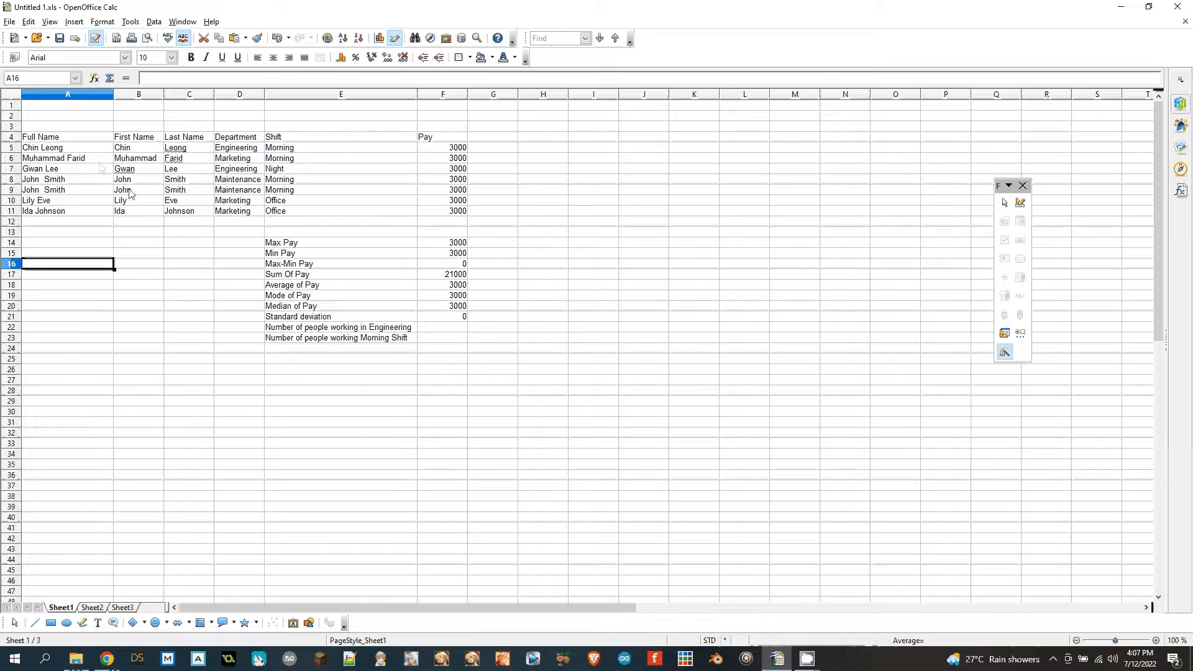
left_click(88, 159)
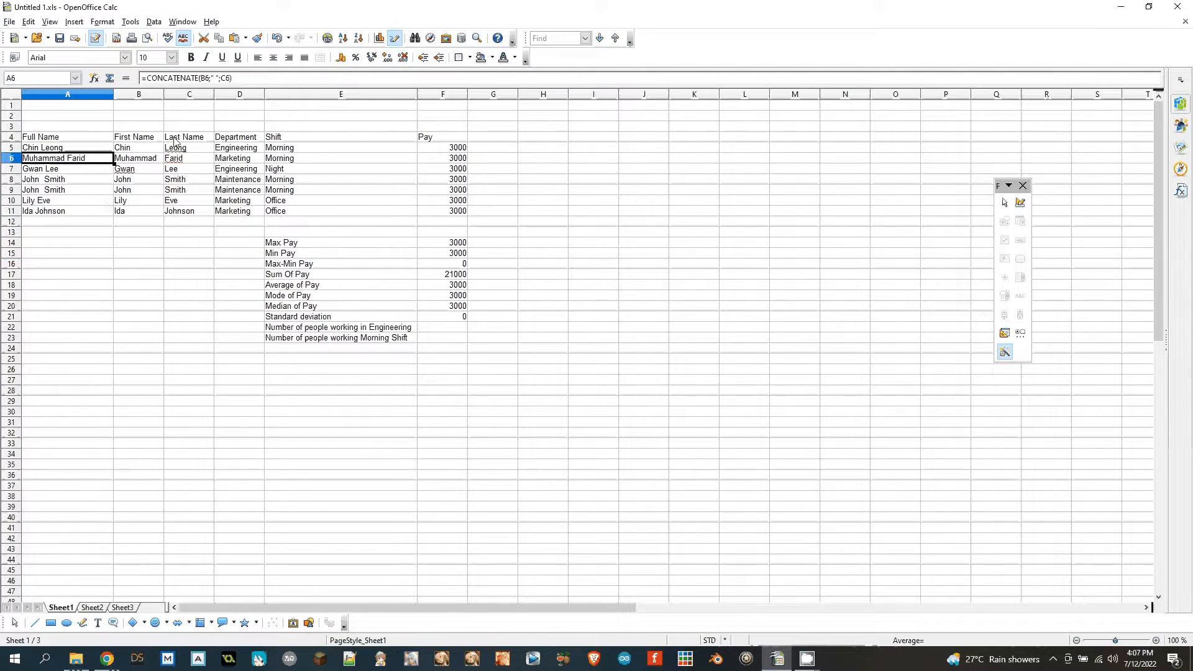
left_click(76, 169)
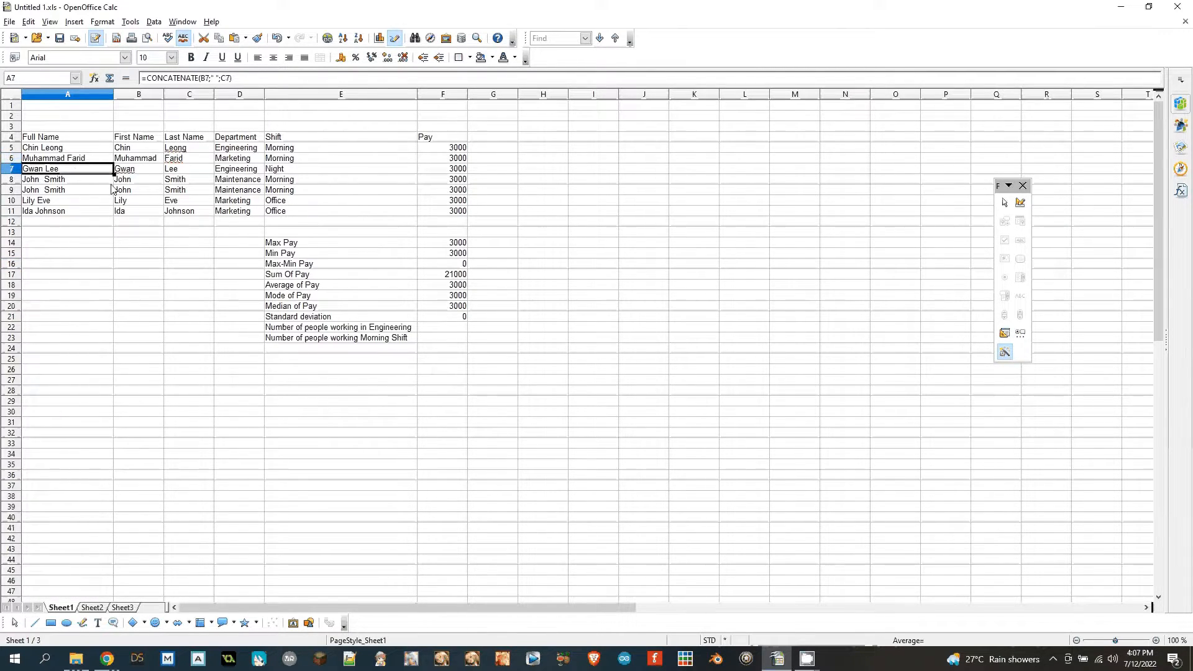
left_click(70, 182)
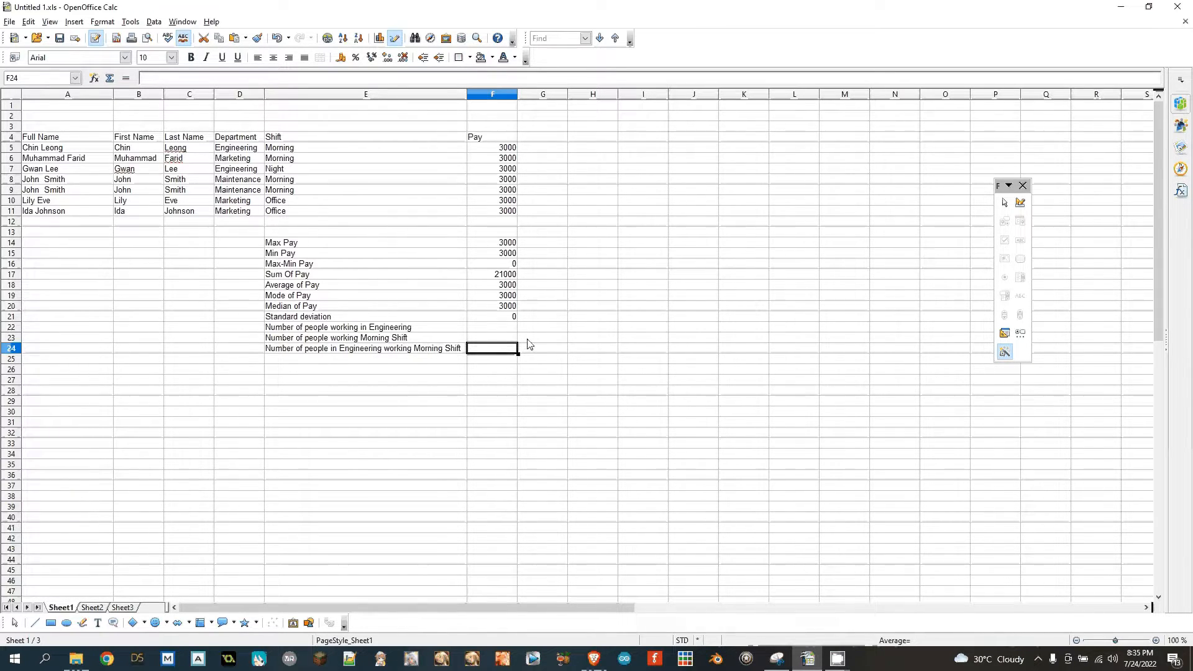
- Insert the COUNTIF function in F22 for the number of people working in Engineering
left_click(478, 332)
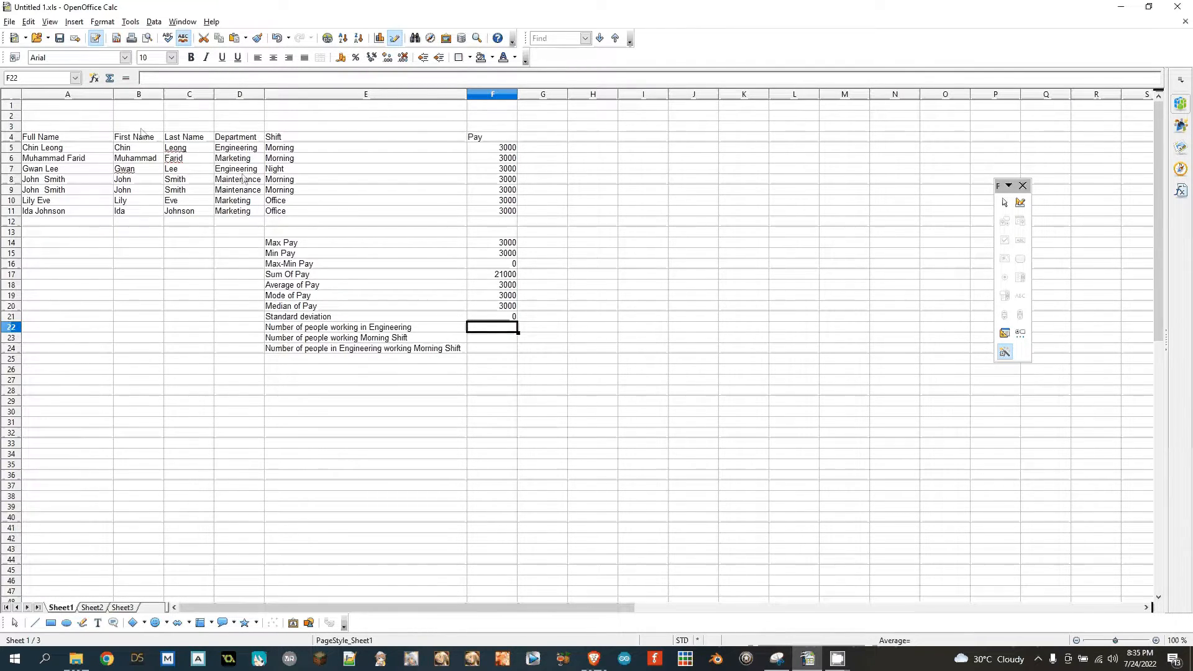
left_click(93, 79)
scroll(426, 348, "down", 20)
left_click(422, 294)
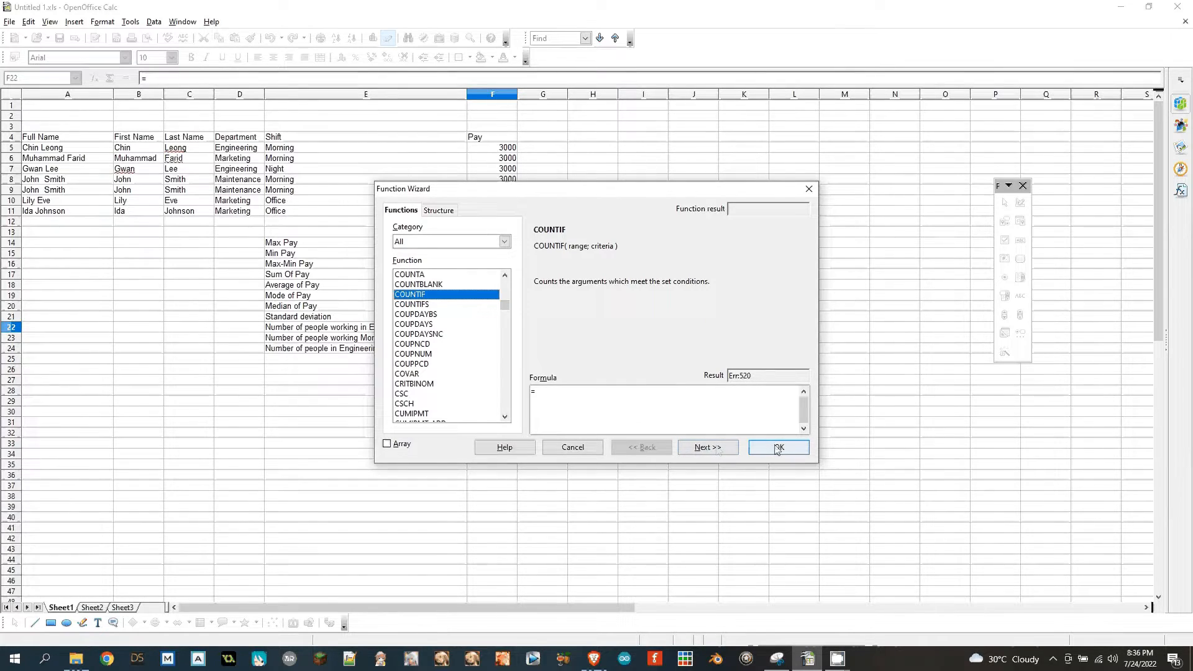
double_click(447, 294)
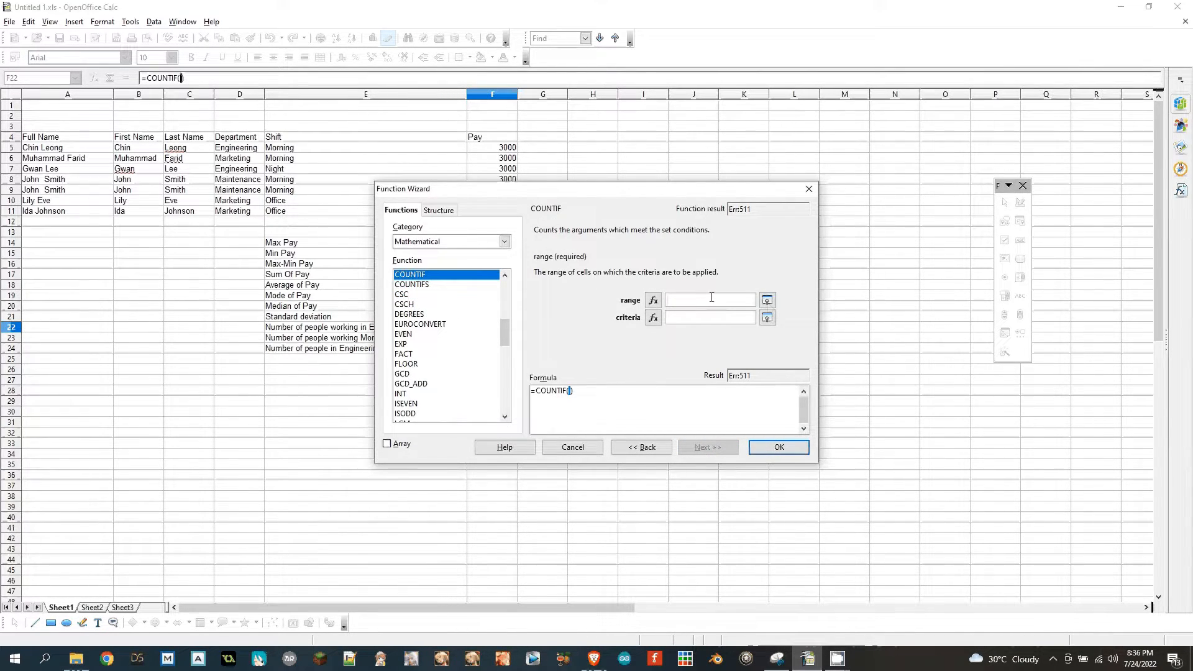
- Set the COUNTIF range to department cells D5:D11 and the criteria to "Engineering", and apply the formula in F22
left_click(767, 302)
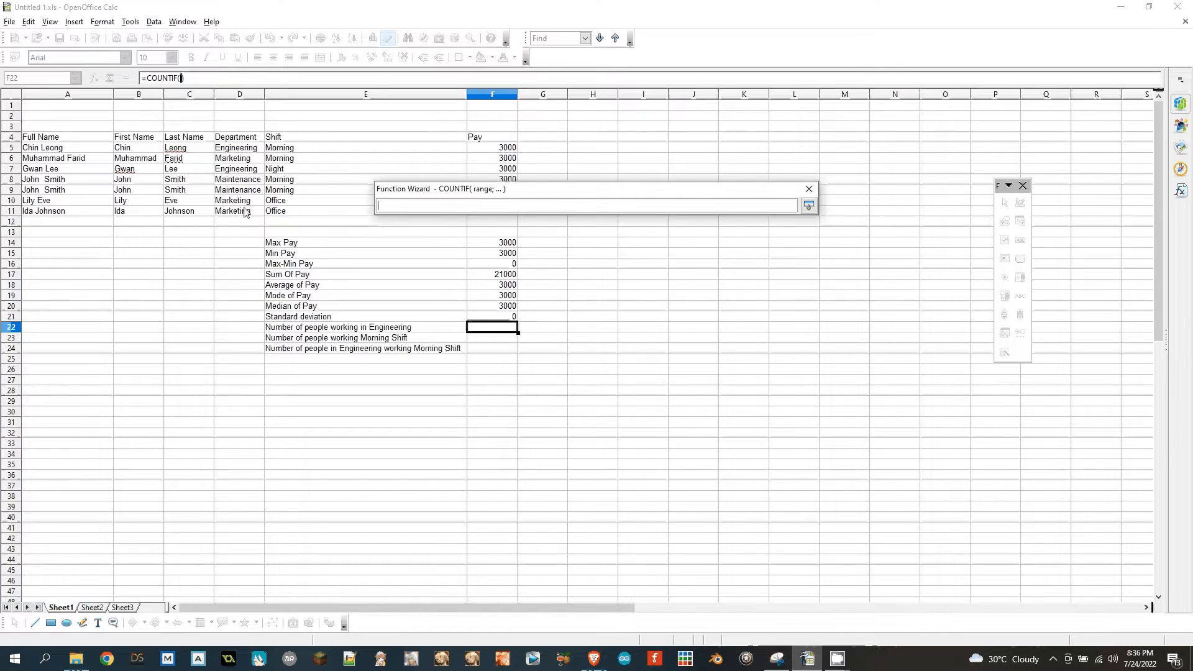
left_click_drag(235, 149, 237, 211)
left_click(808, 205)
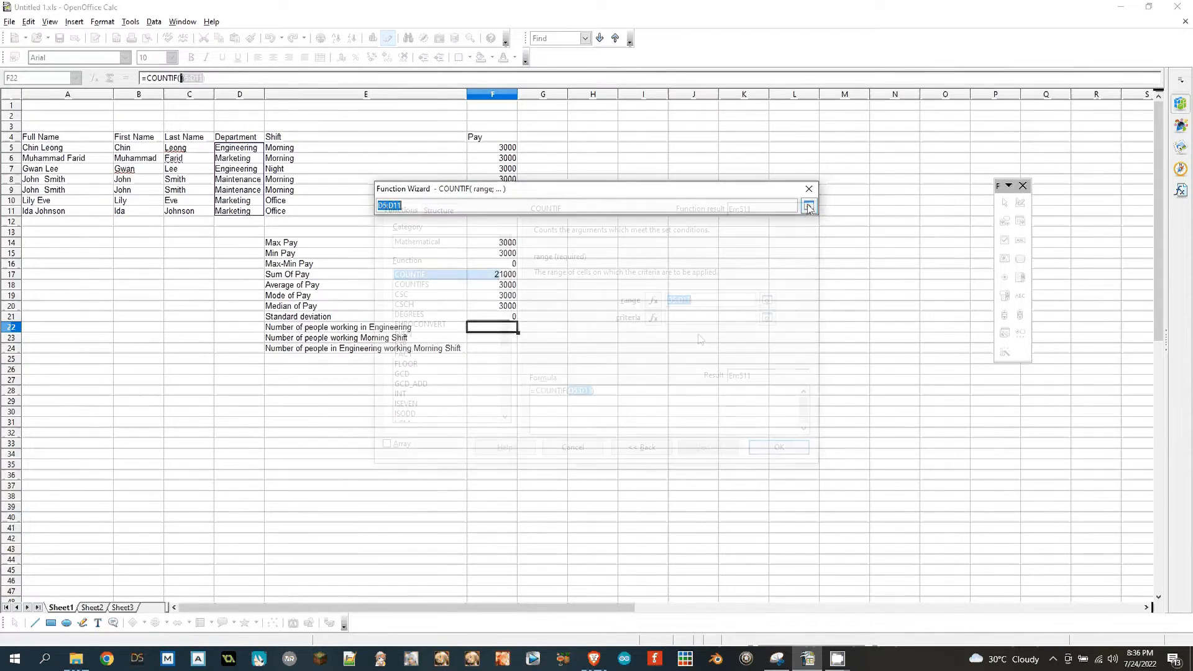
left_click(678, 318)
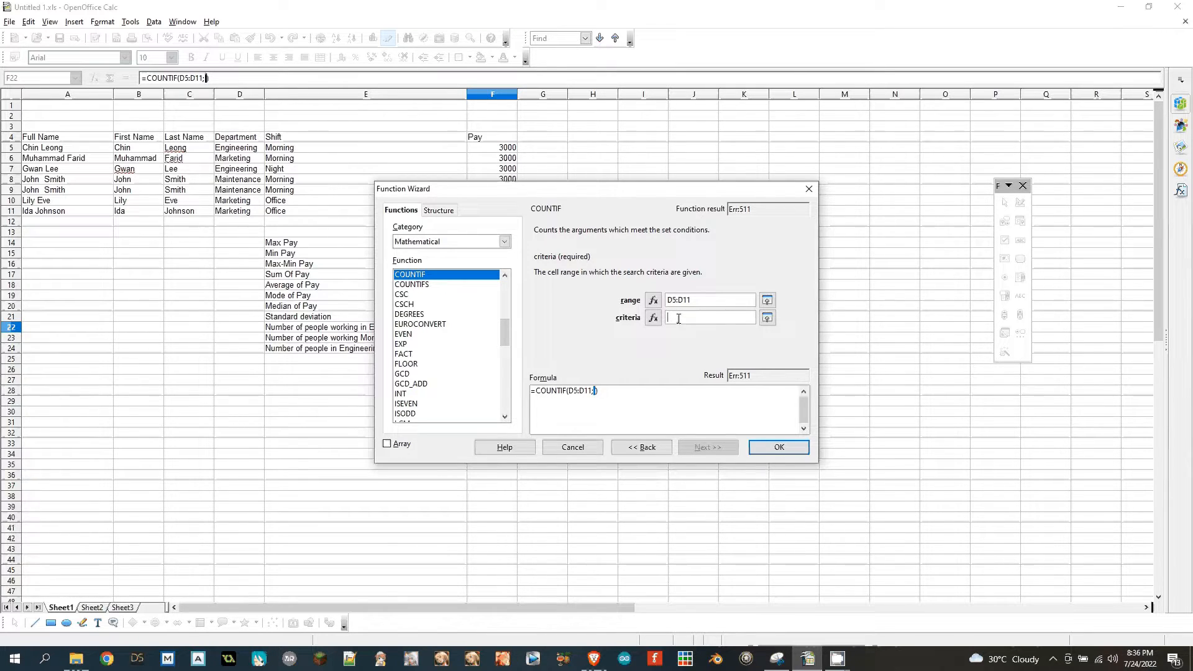
type("\"Engineering\"")
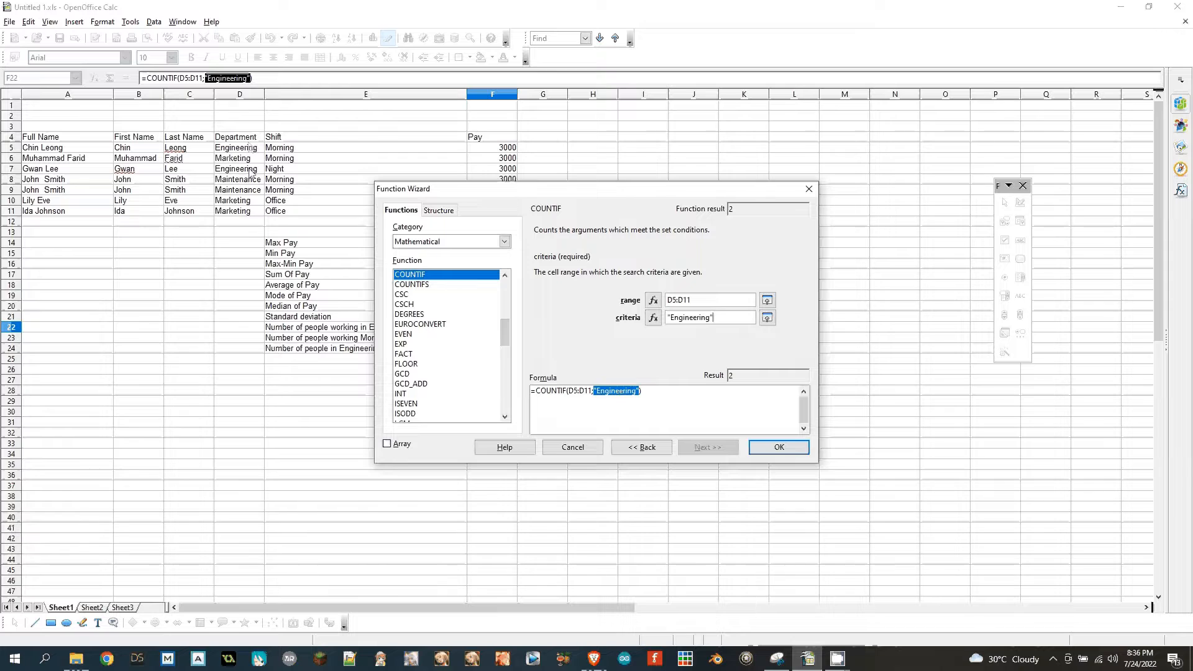
left_click(777, 448)
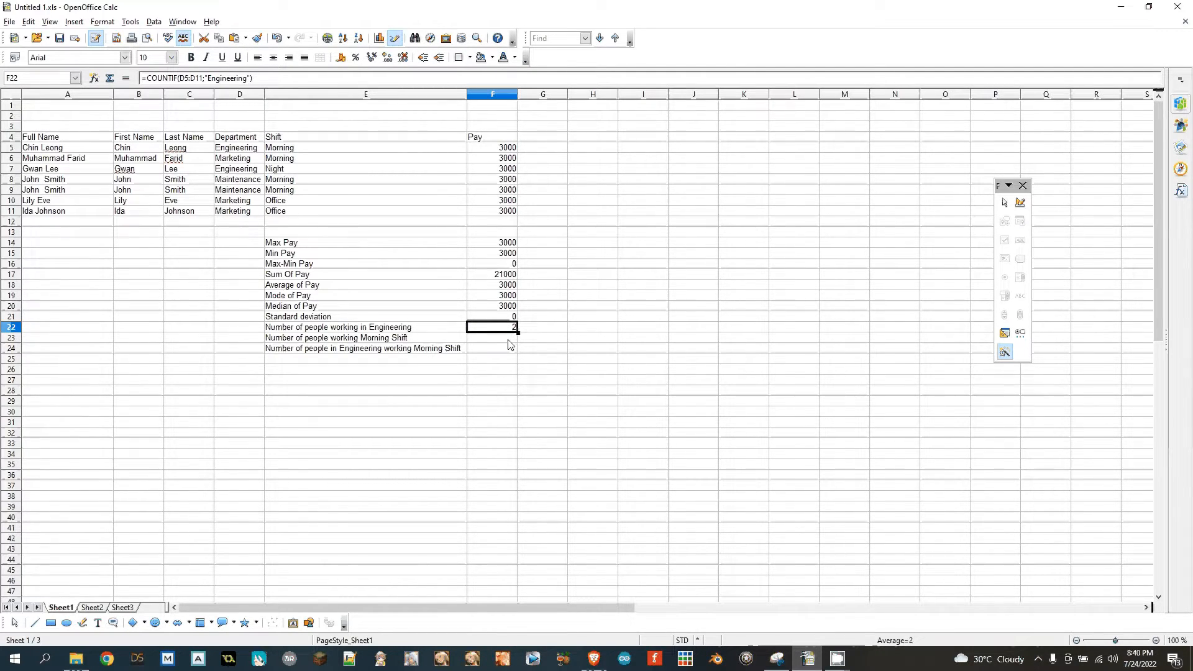
- Copy the COUNTIF formula text from F22 into F23, the count of people working Morning Shift
left_click(508, 343)
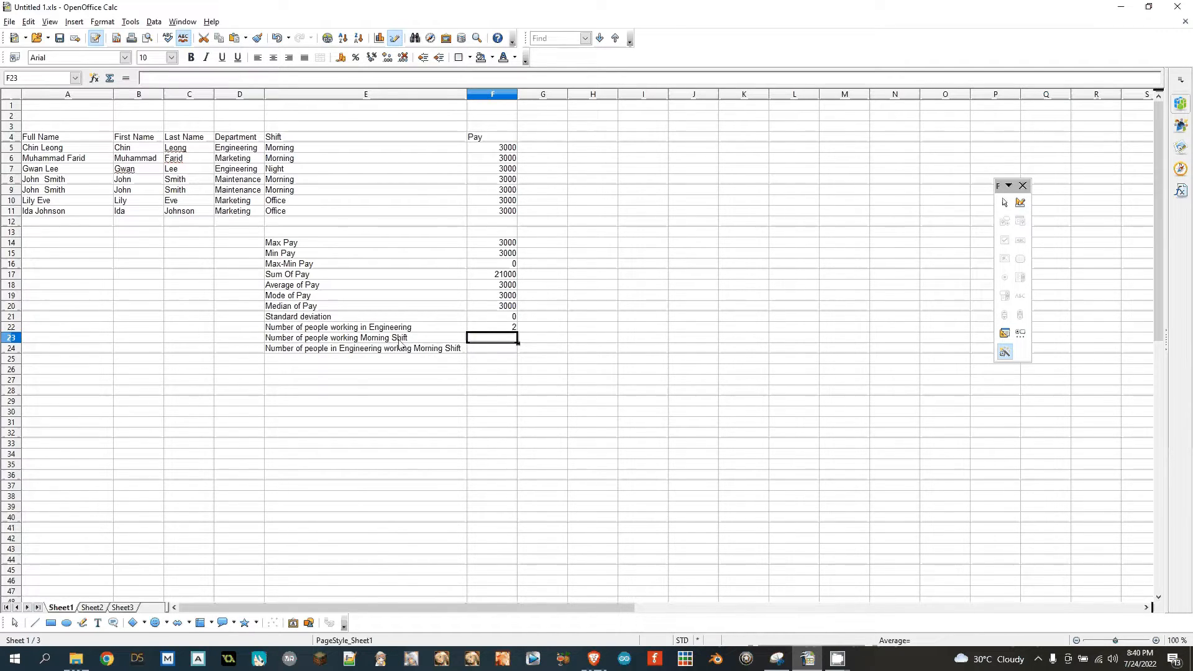
left_click(513, 328)
key("F2")
key("ctrl+a")
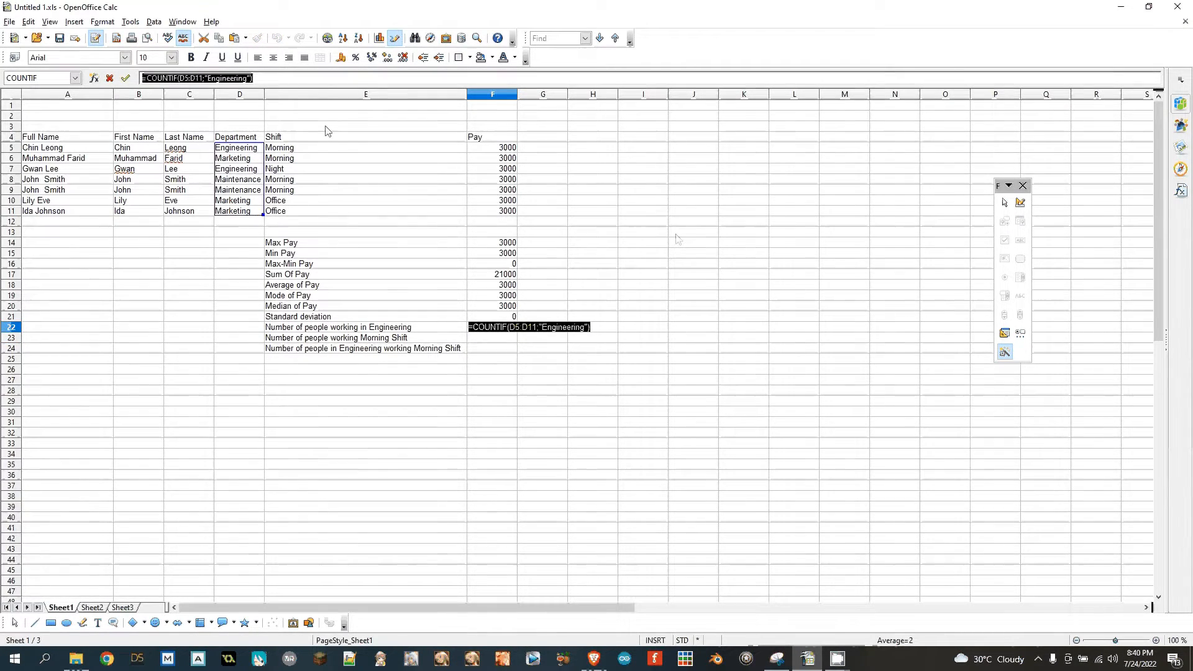
key("ctrl+c")
key("Escape")
left_click(500, 336)
key("F2")
key("ctrl+v")
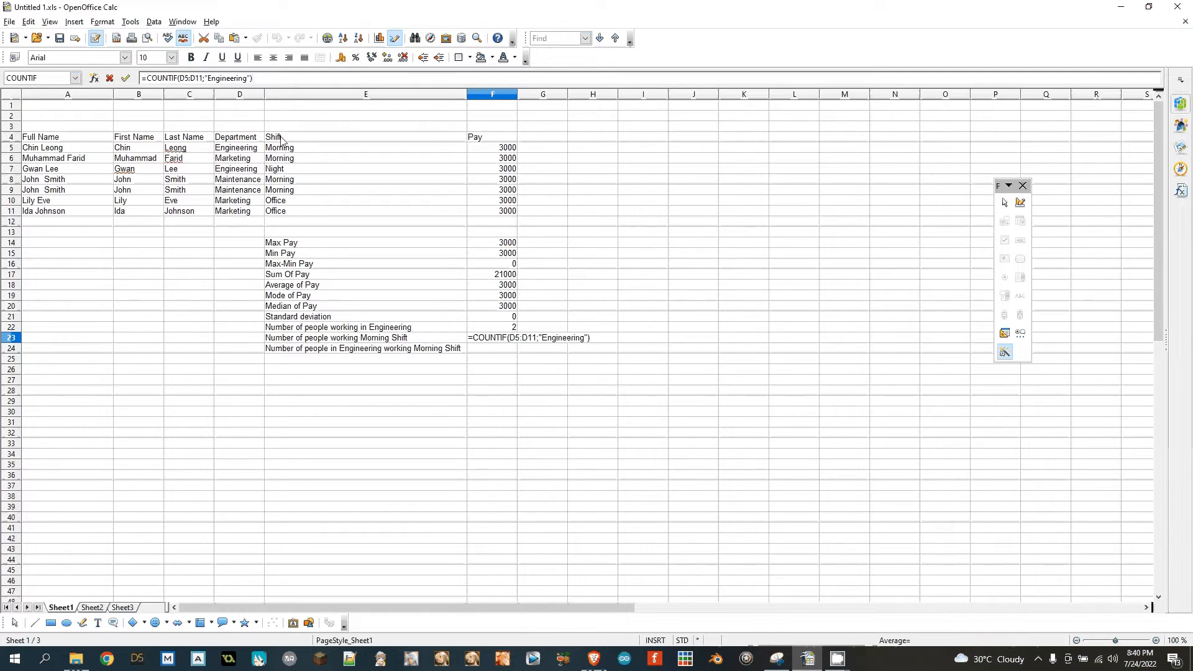
- Change the F23 formula's range to E5:E11 and its criteria to "Morning", giving =COUNTIF(E5:E11;"Morning")
left_click_drag(180, 78, 185, 77)
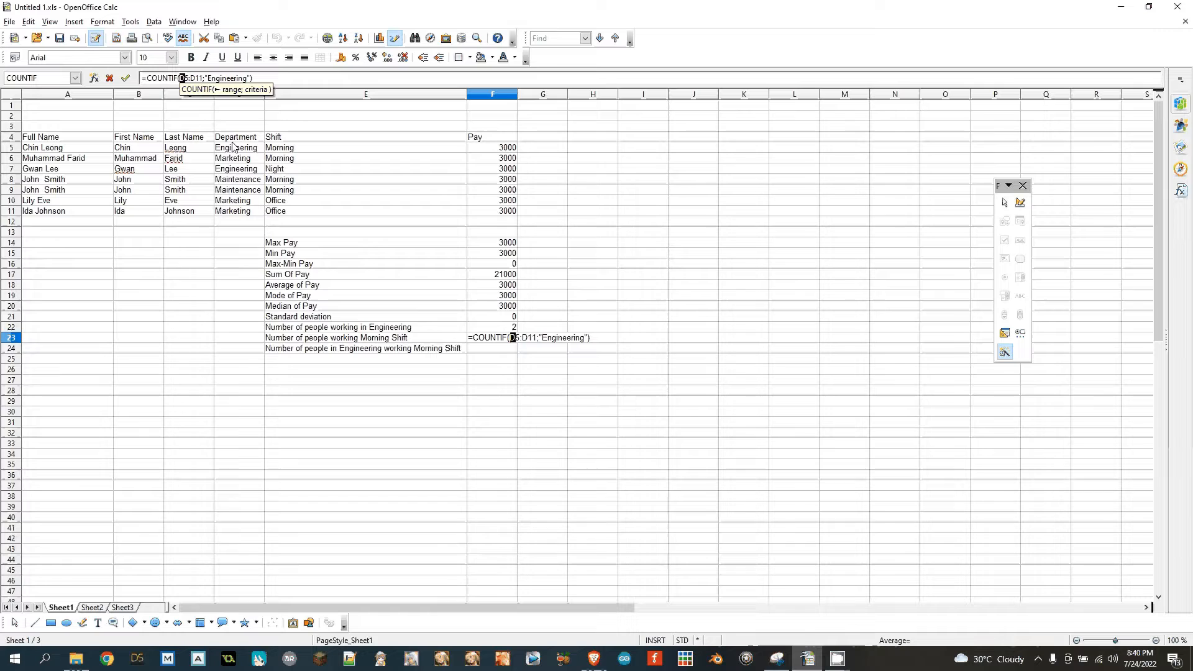
type("E")
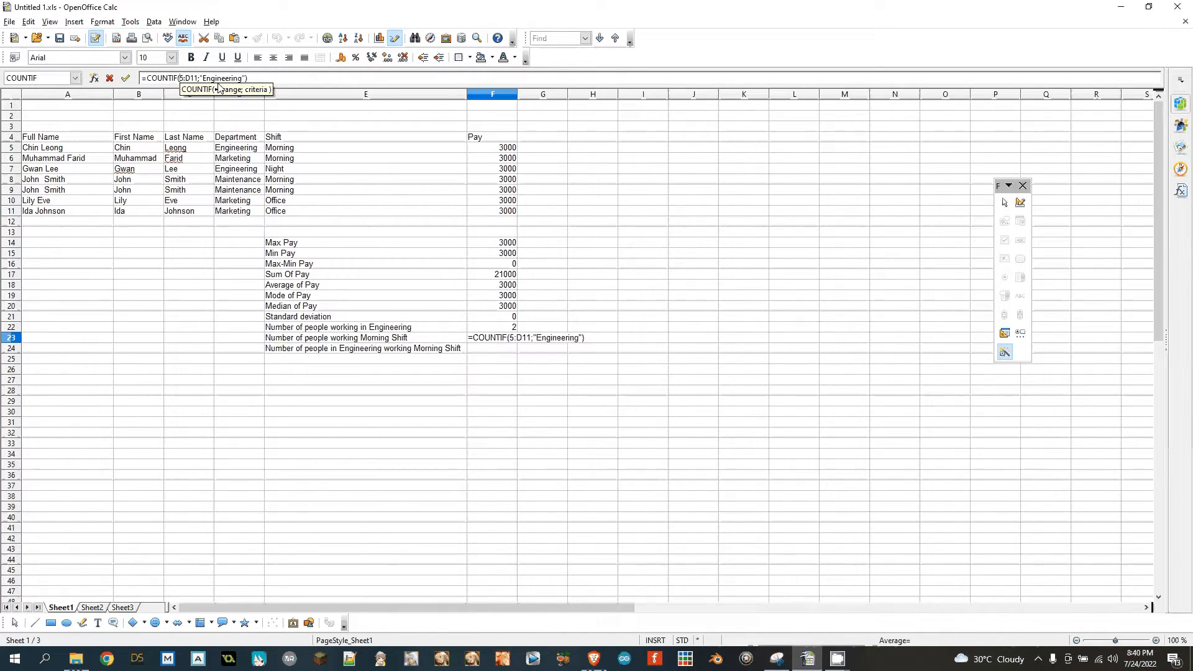
left_click_drag(189, 77, 193, 78)
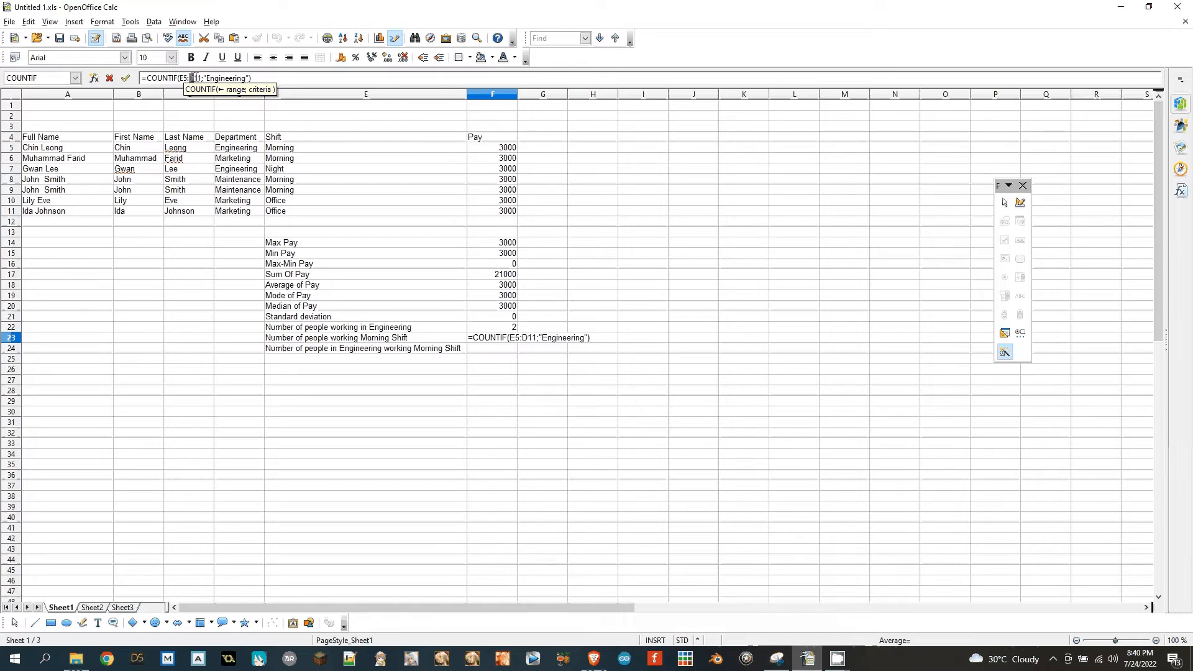
type("E")
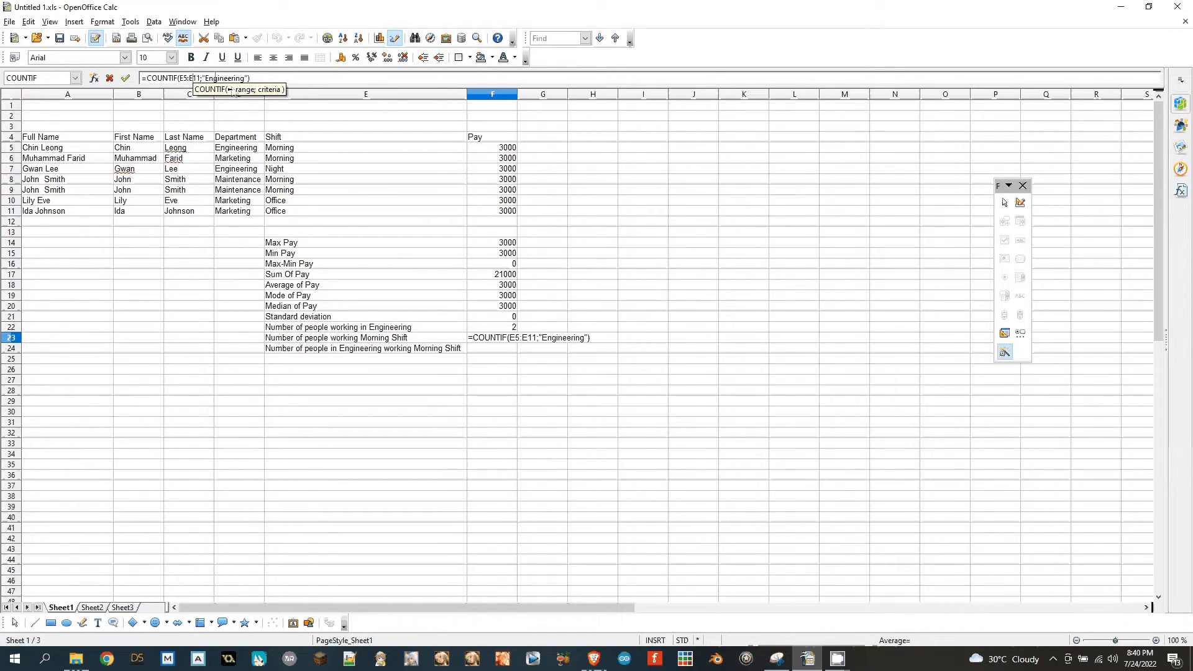
left_click_drag(248, 78, 205, 78)
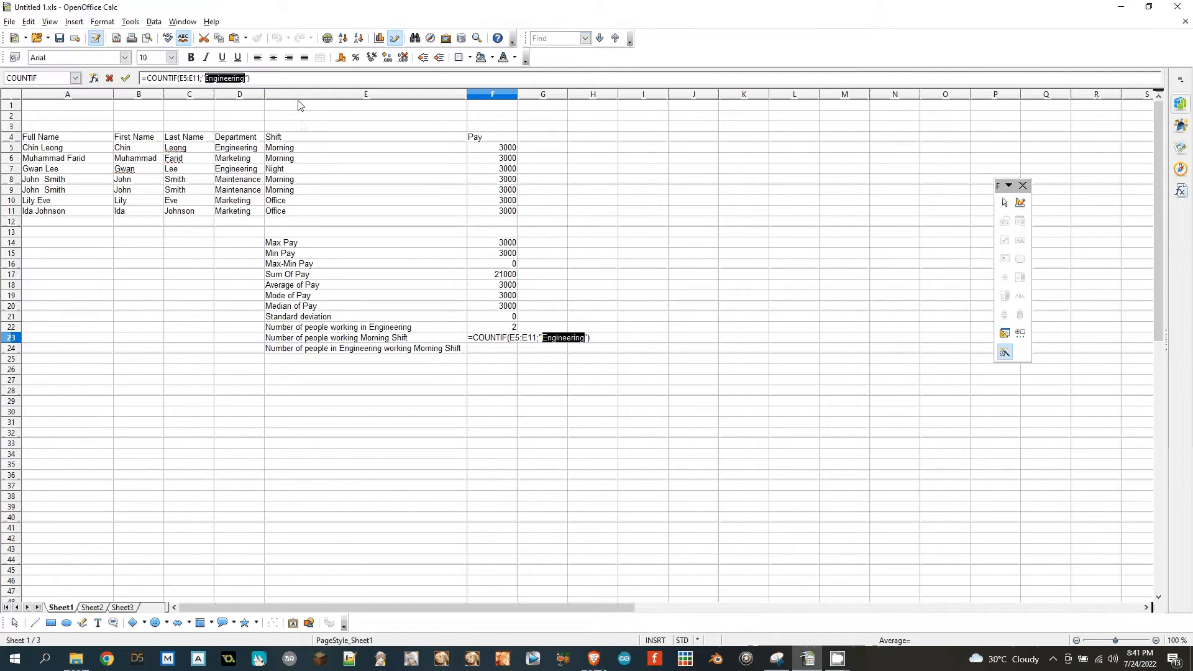
type("Morning")
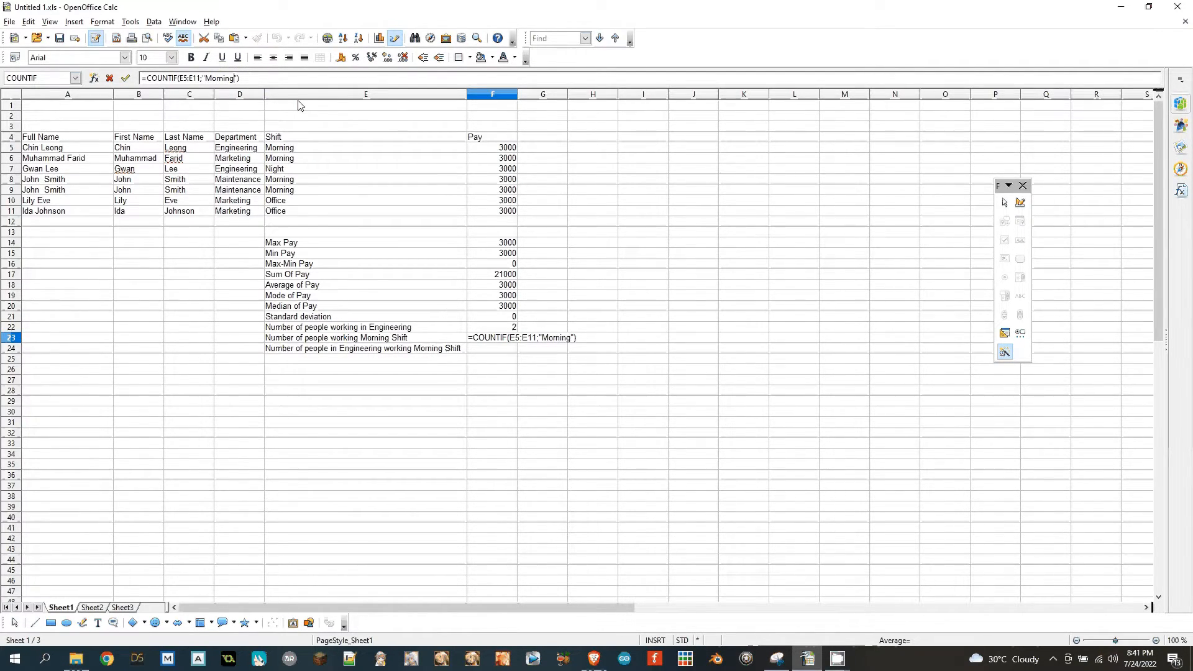
key("Return")
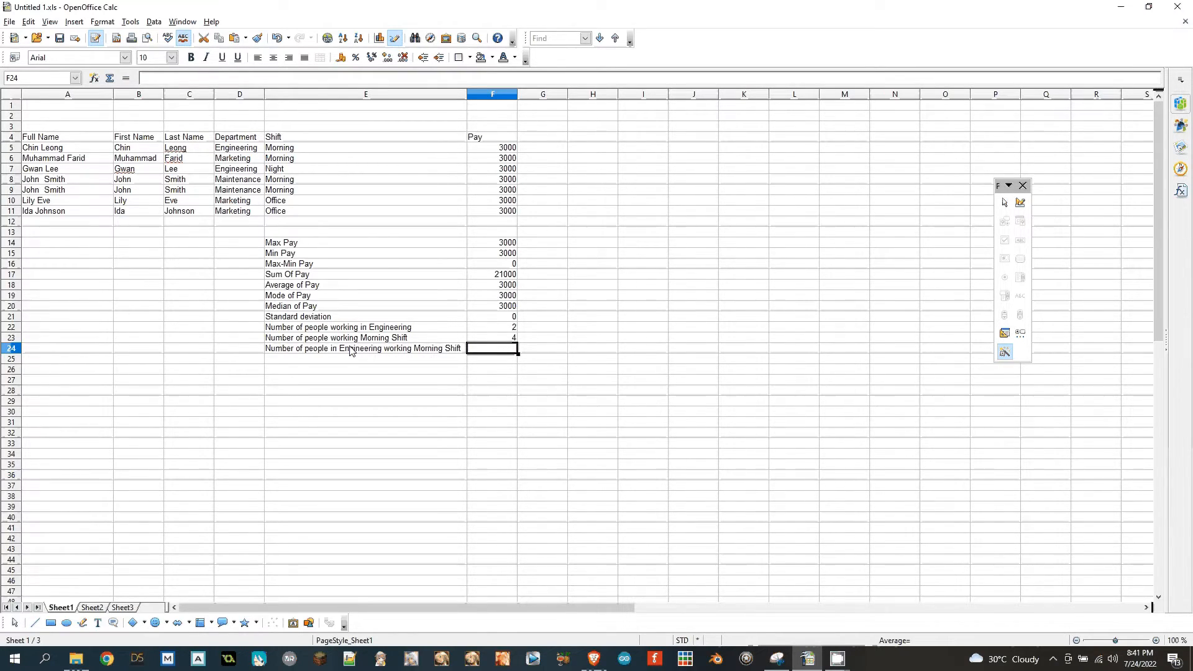
- Insert the COUNTIFS function in F24 for the number of people in Engineering working Morning Shift
left_click(94, 79)
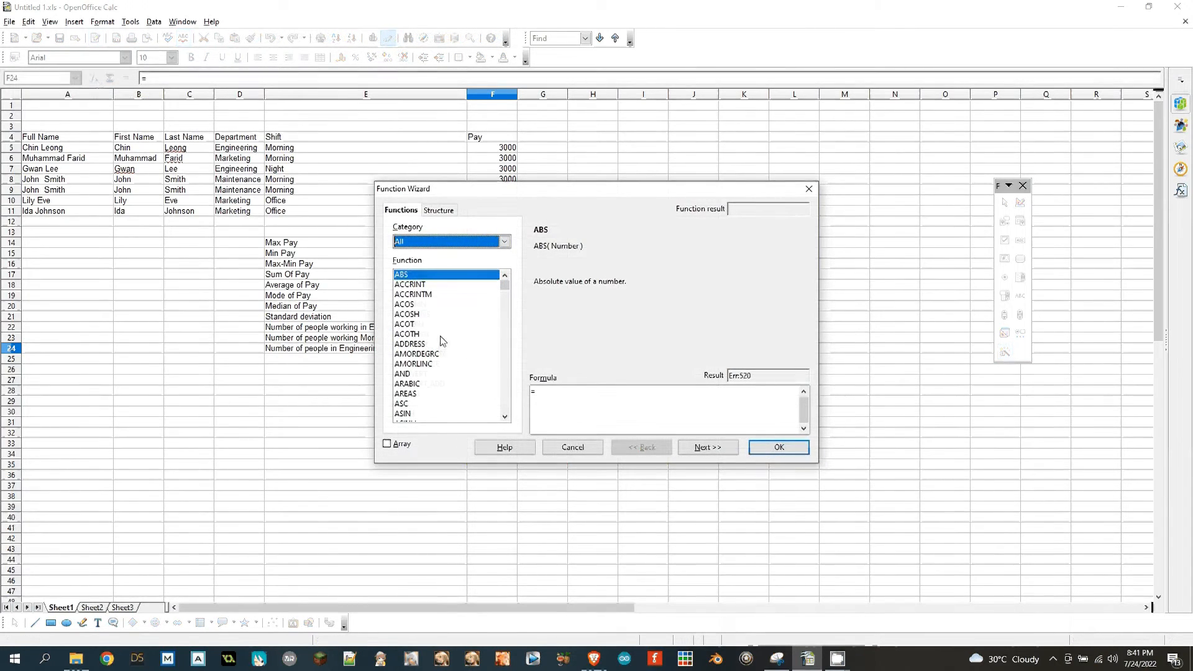
scroll(442, 340, "down", 20)
scroll(439, 346, "up", 5)
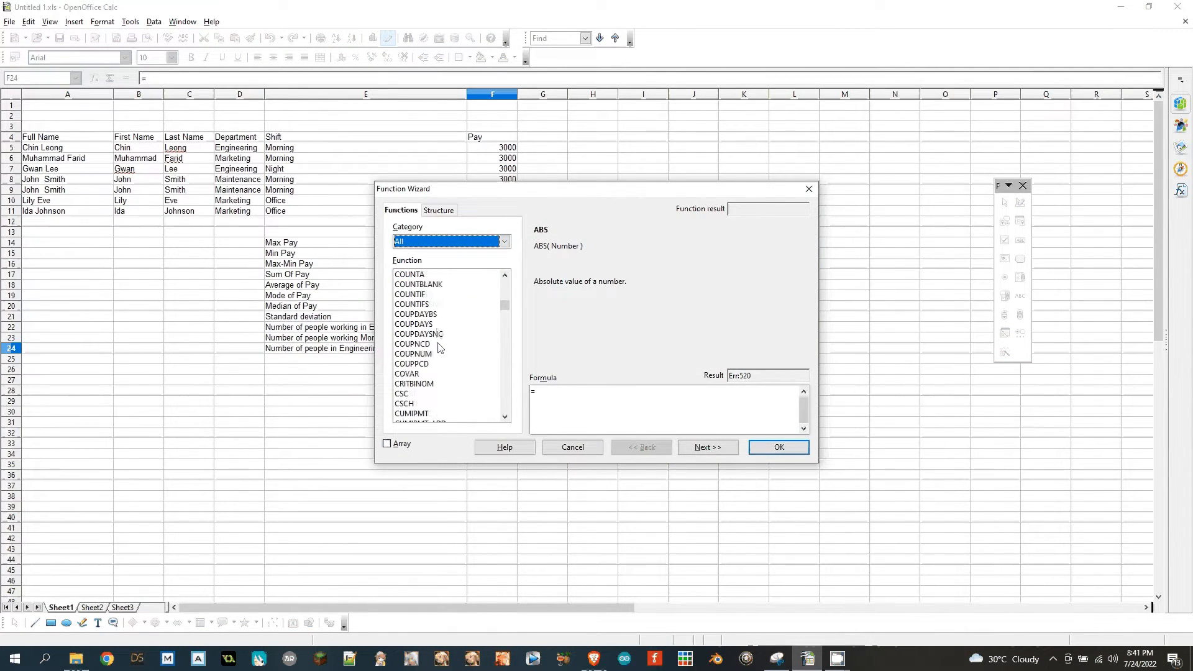
left_click(430, 305)
left_click(438, 295)
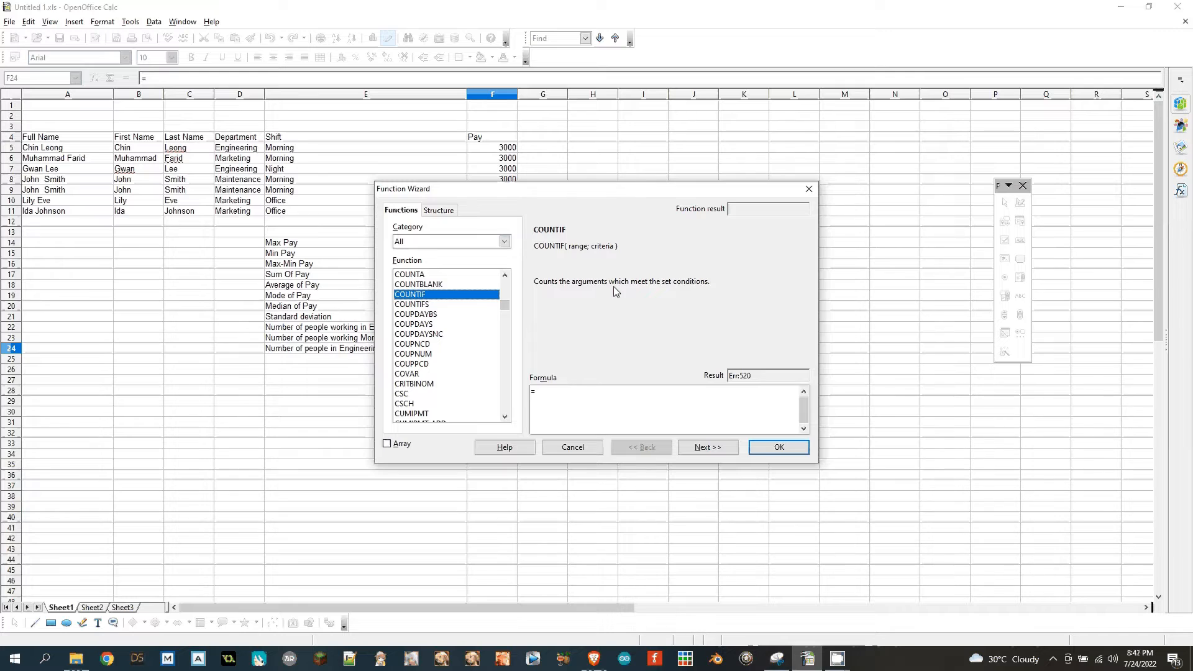
left_click(463, 305)
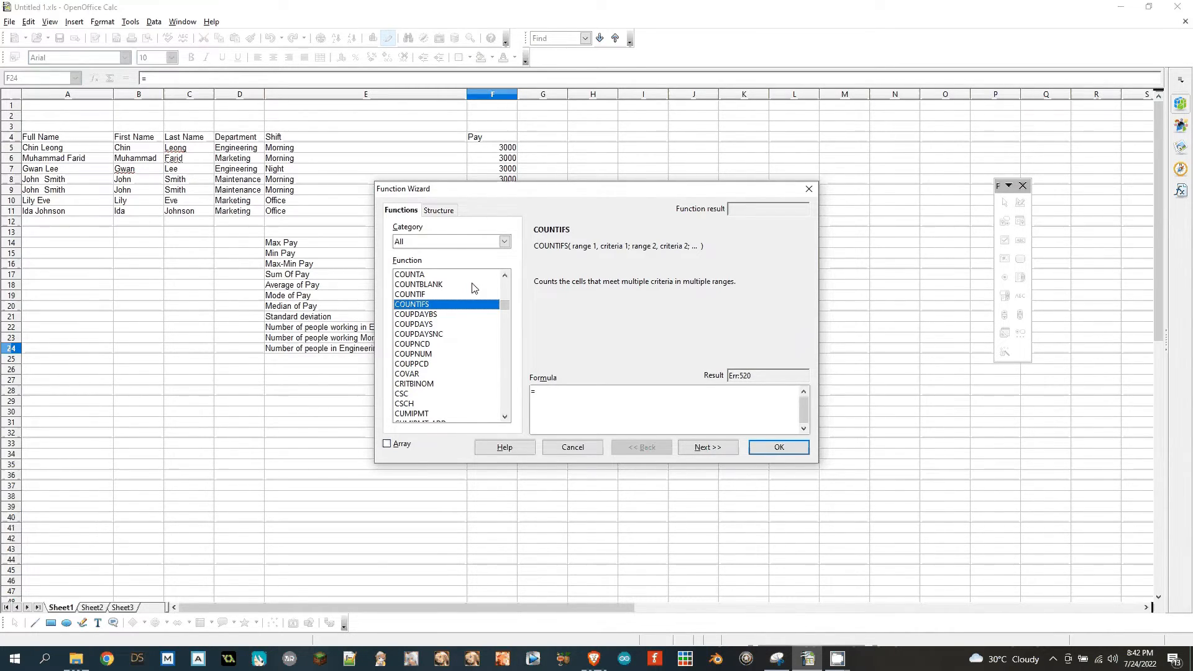
double_click(463, 304)
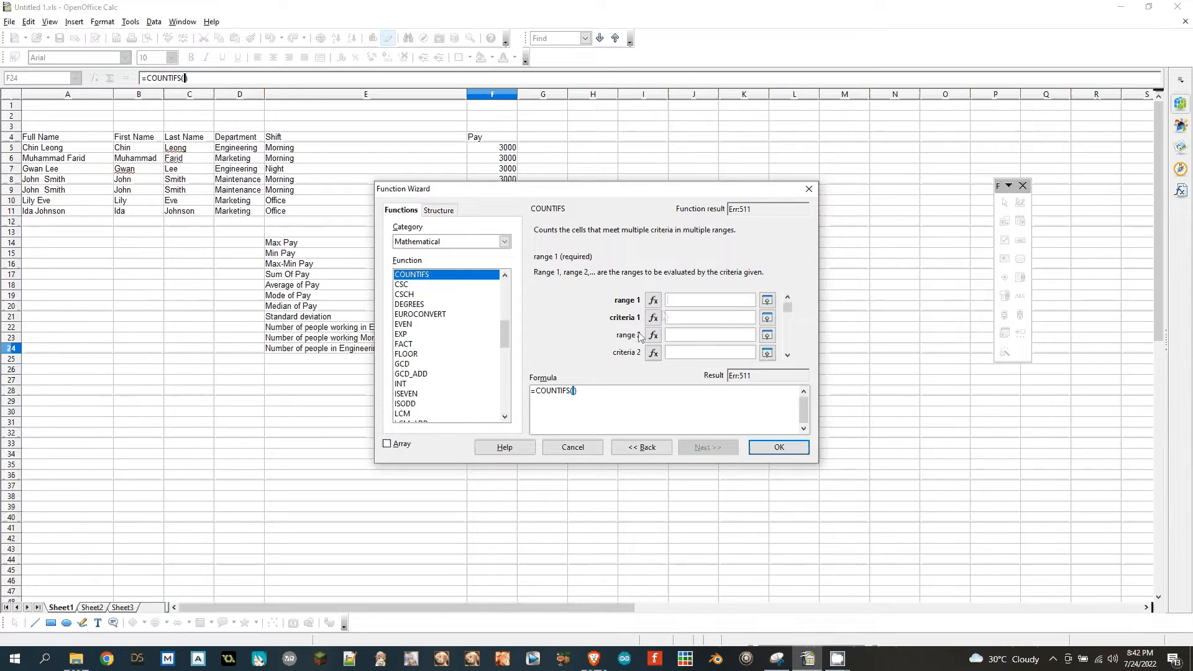
- Set COUNTIFS range 1 to department cells D5:D11 and criteria 1 to "Engineering"
left_click(767, 300)
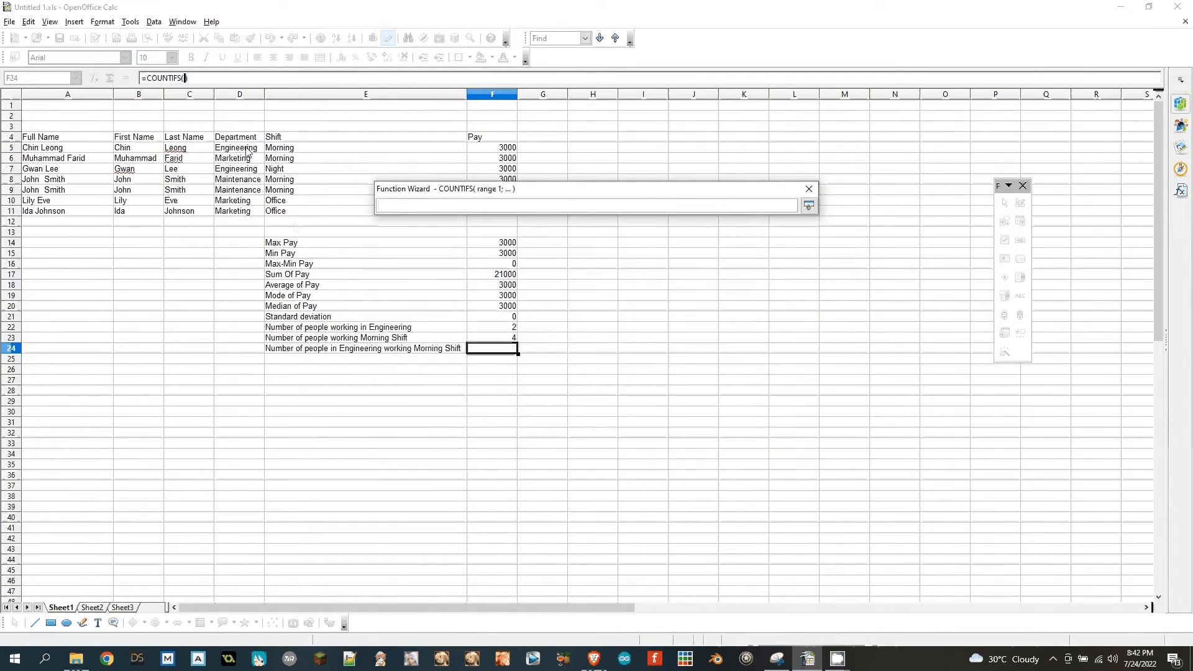
left_click_drag(248, 151, 254, 184)
left_click_drag(253, 181, 252, 213)
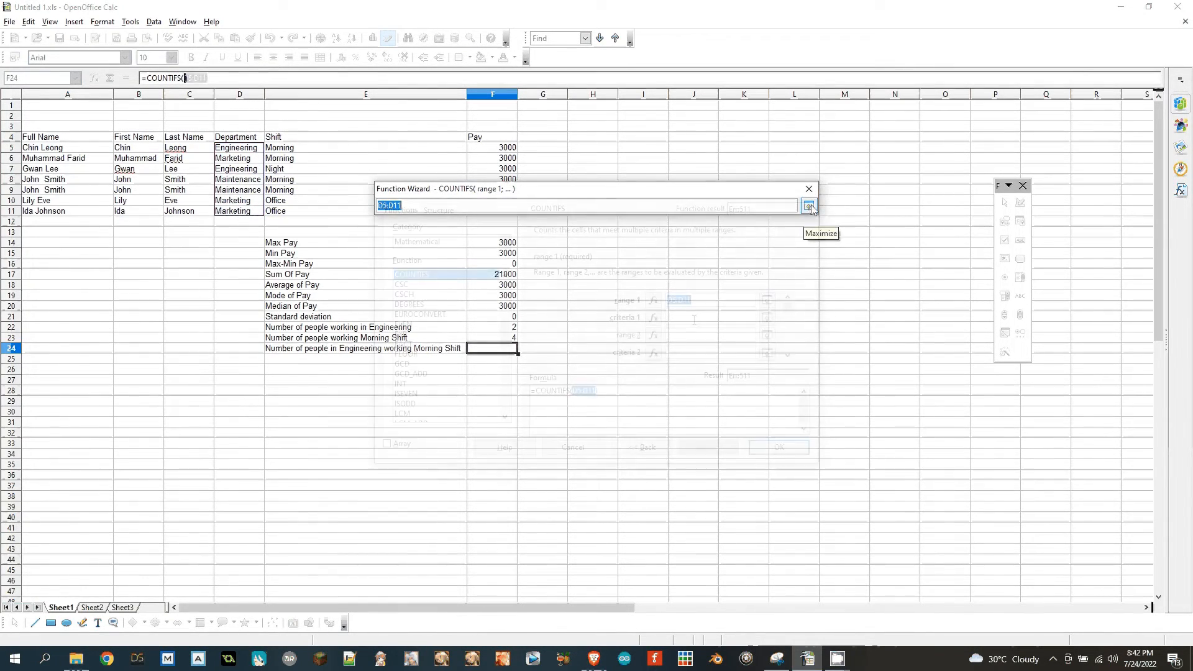
left_click(810, 208)
left_click(685, 316)
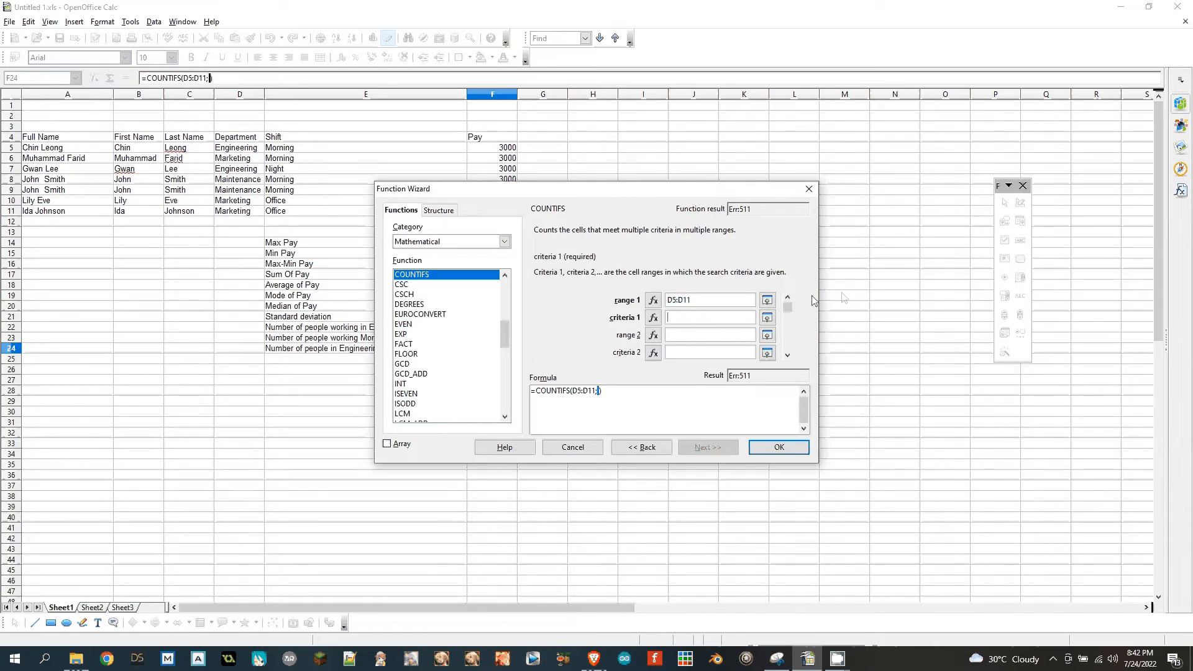
type("\"Engineering")
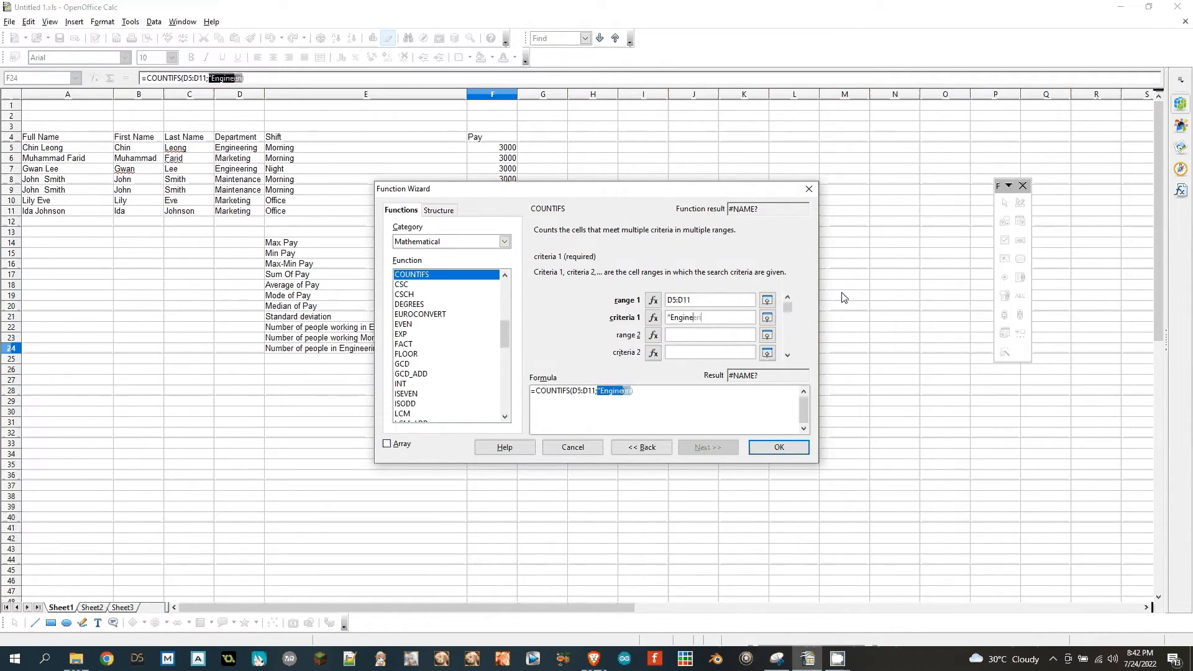
type("\"")
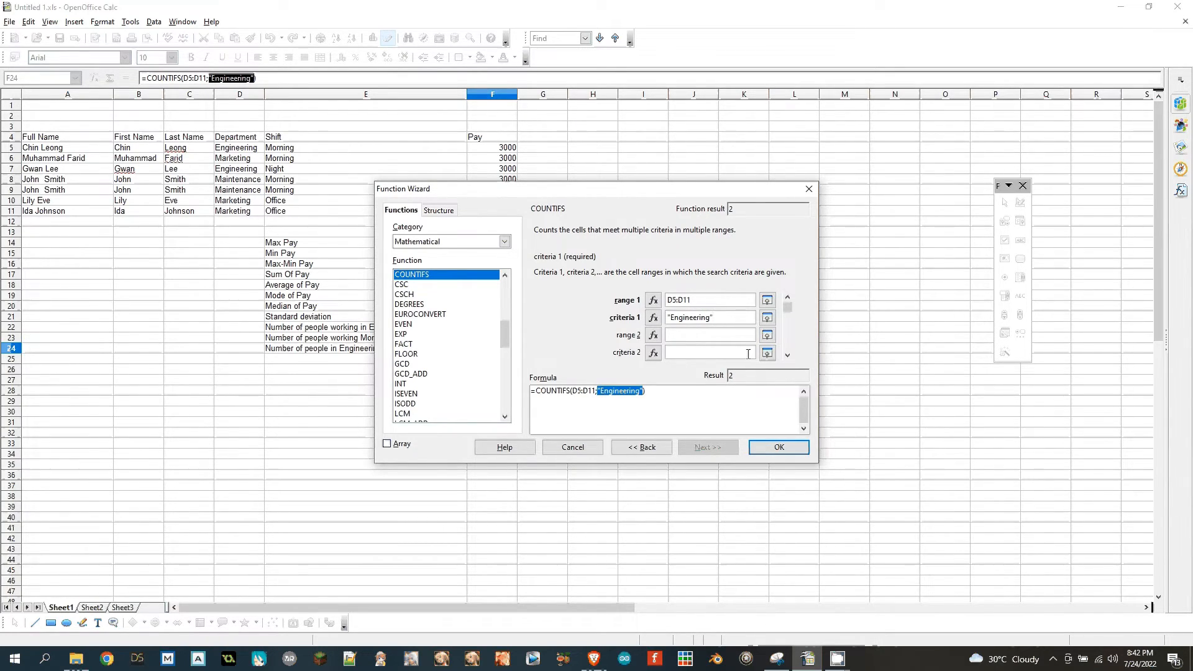
- Set COUNTIFS range 2 to shift cells E5:E11 and criteria 2 to "Morning", and enter the completed formula in F24
left_click(694, 336)
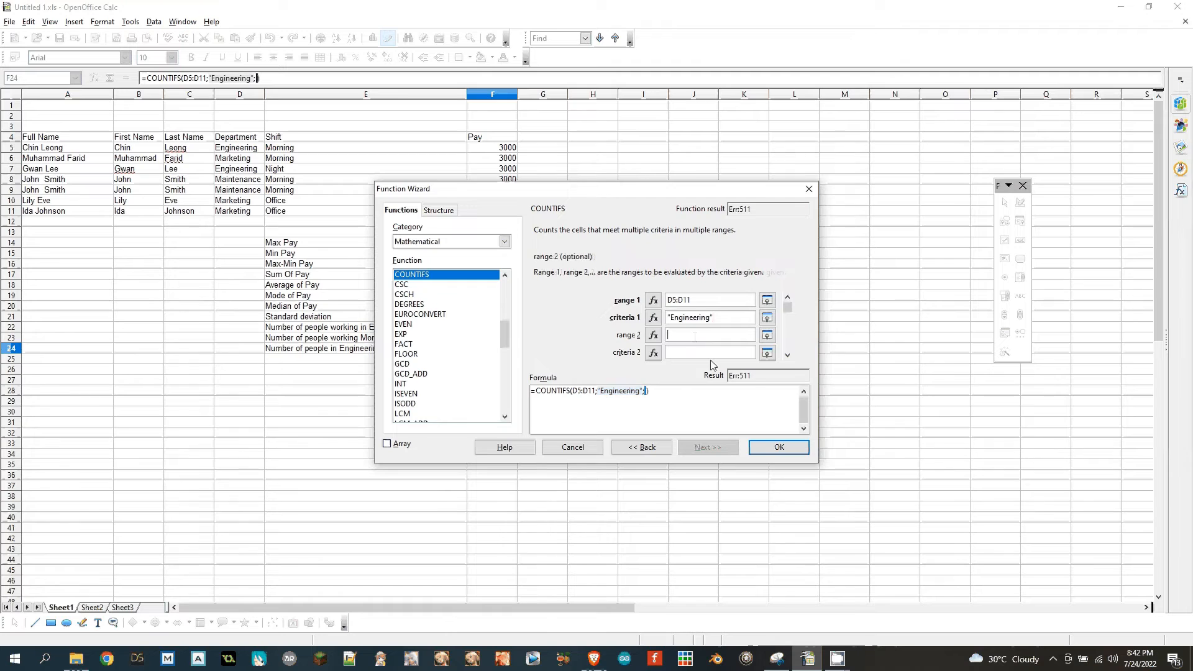
left_click(767, 336)
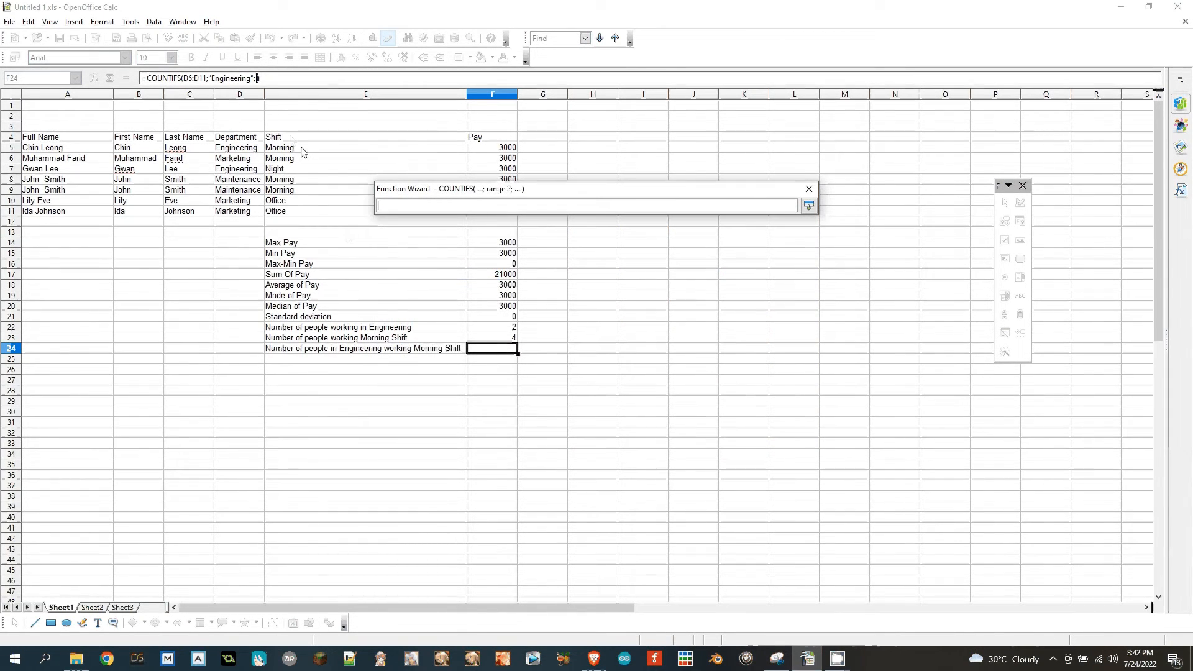
left_click_drag(304, 148, 304, 211)
left_click(808, 206)
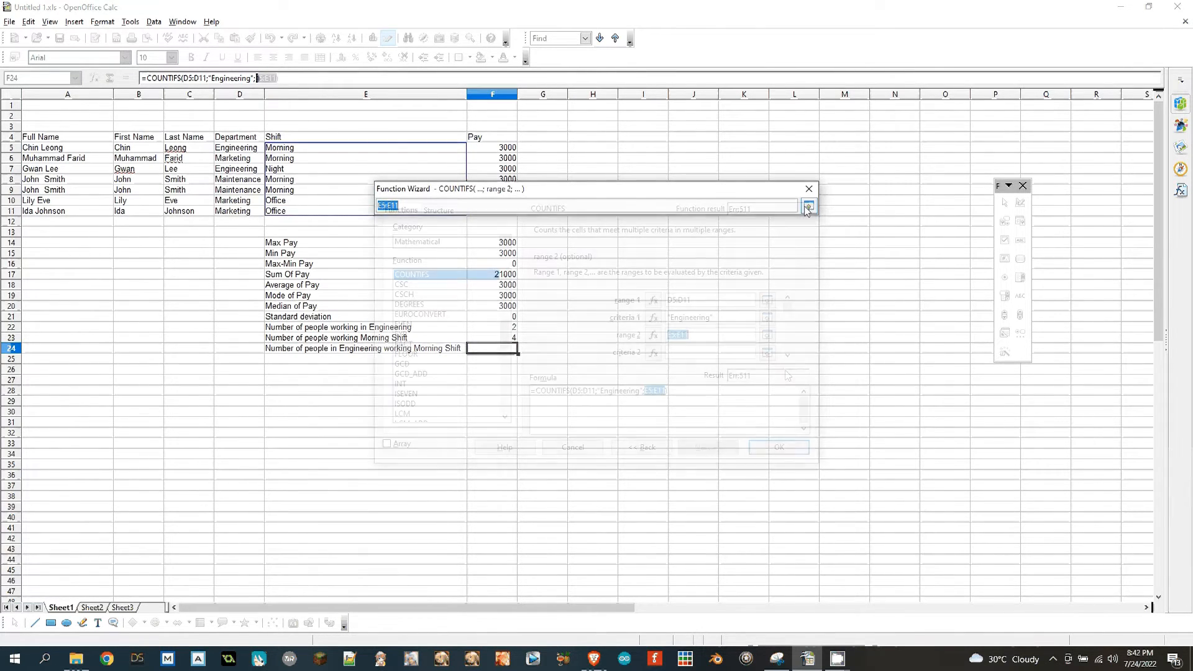
left_click(685, 353)
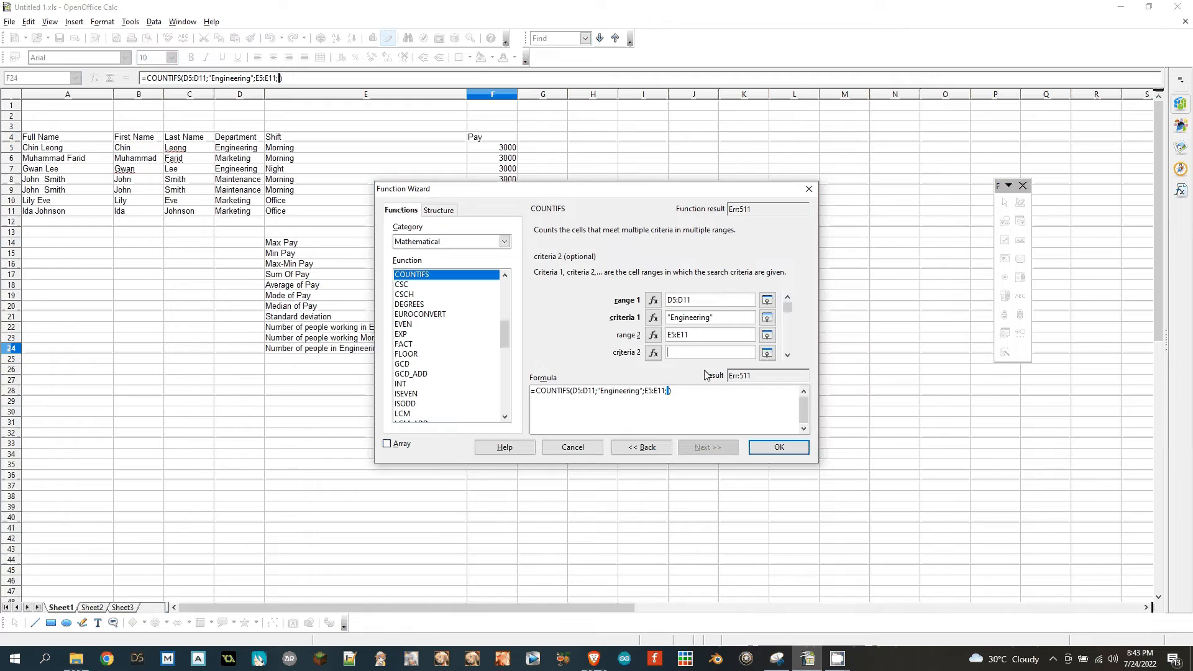
type("\"Morning")
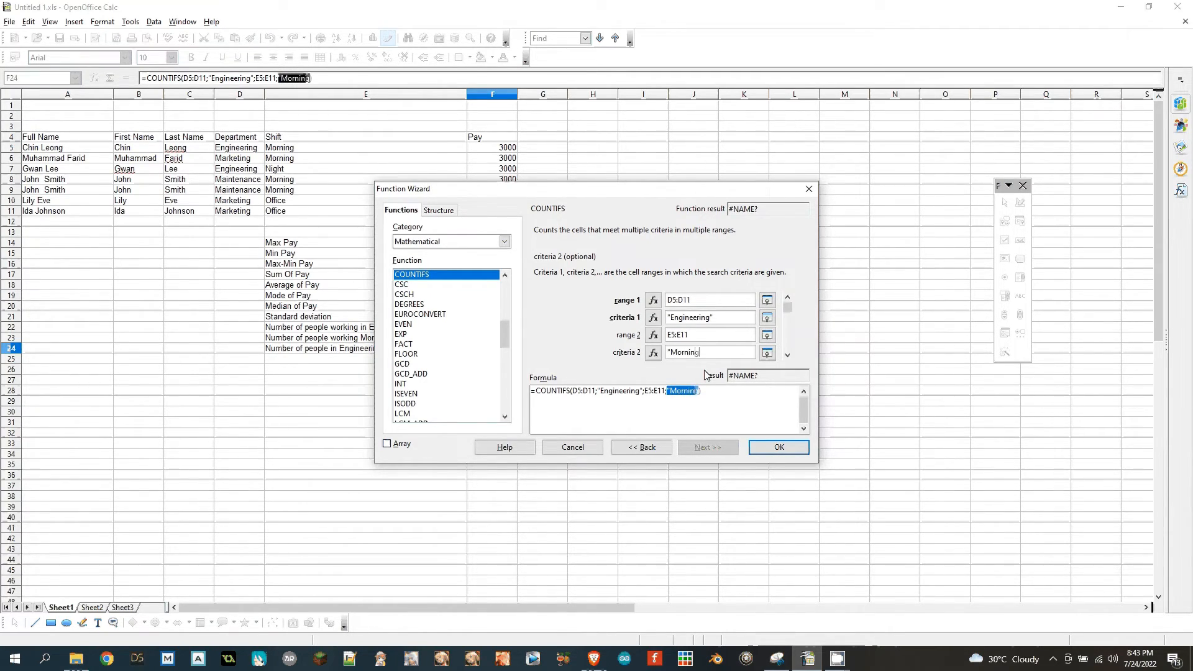
type("\"")
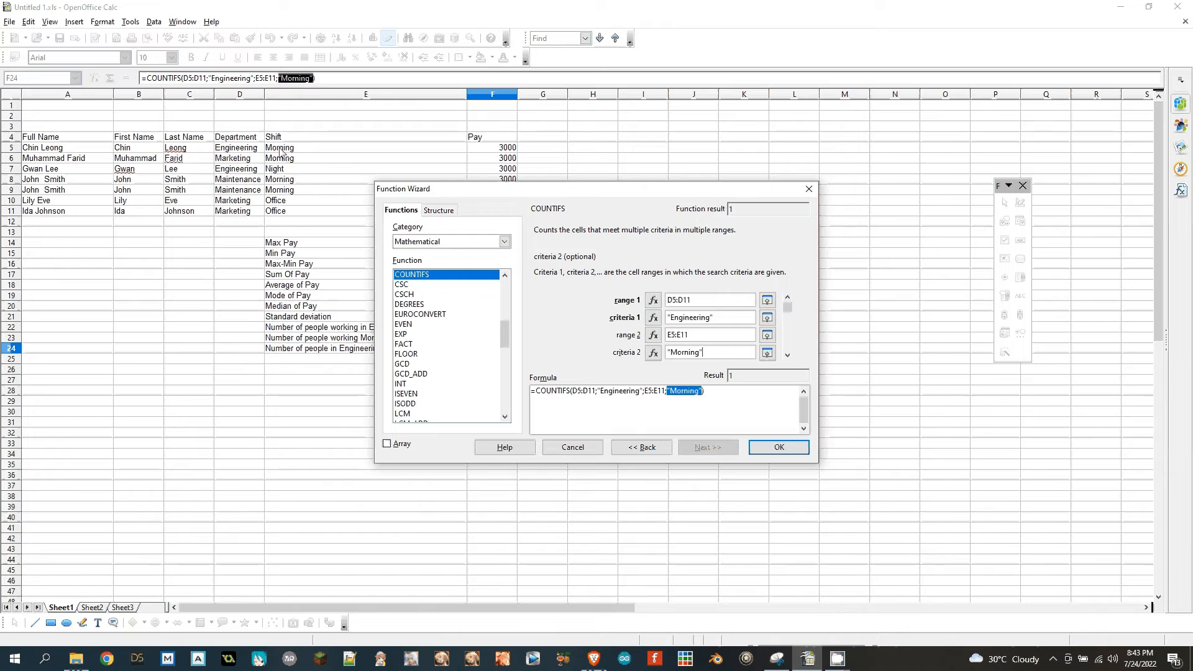
left_click(777, 447)
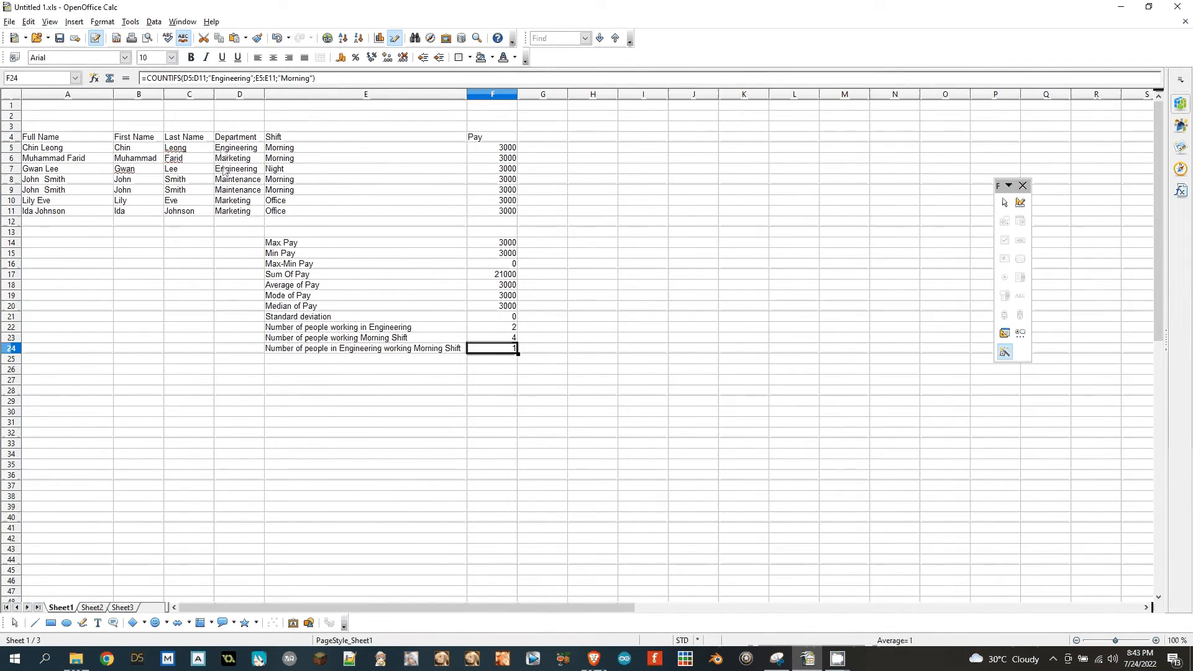
left_click(10, 149)
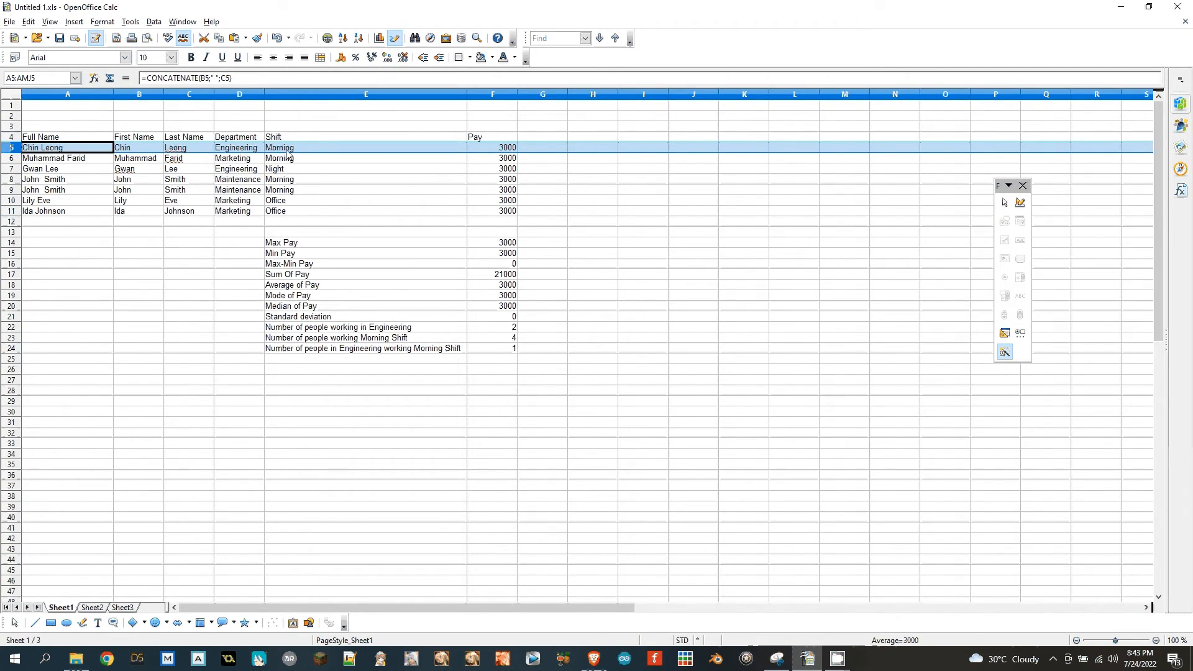
left_click(247, 166)
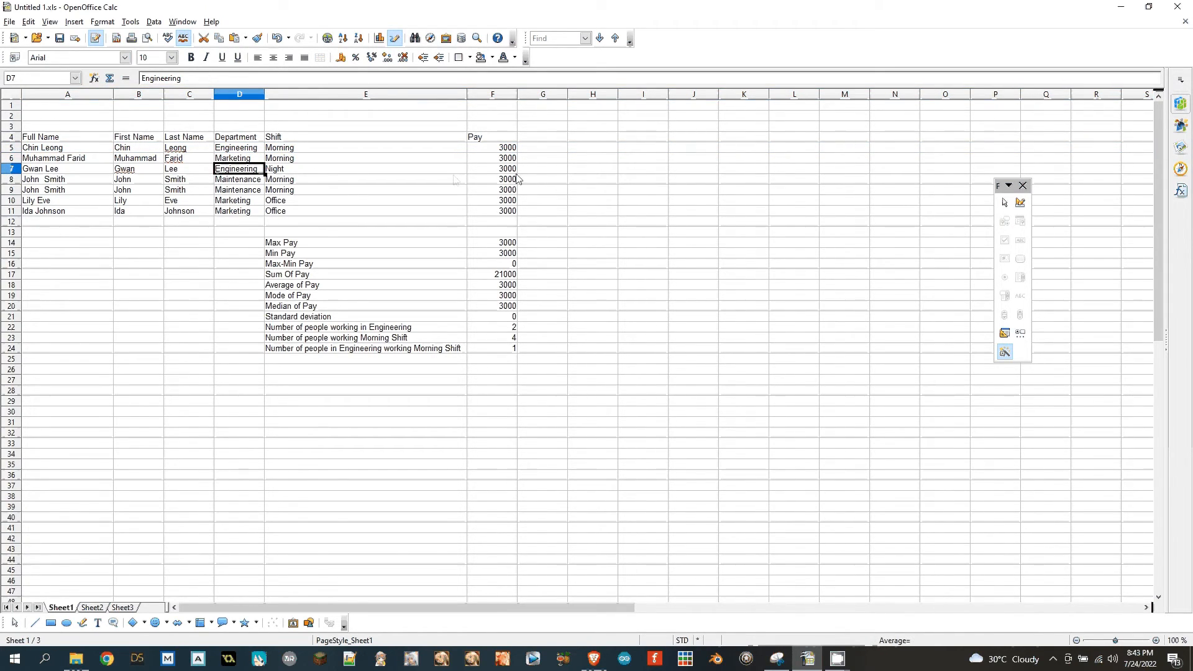
left_click(569, 425)
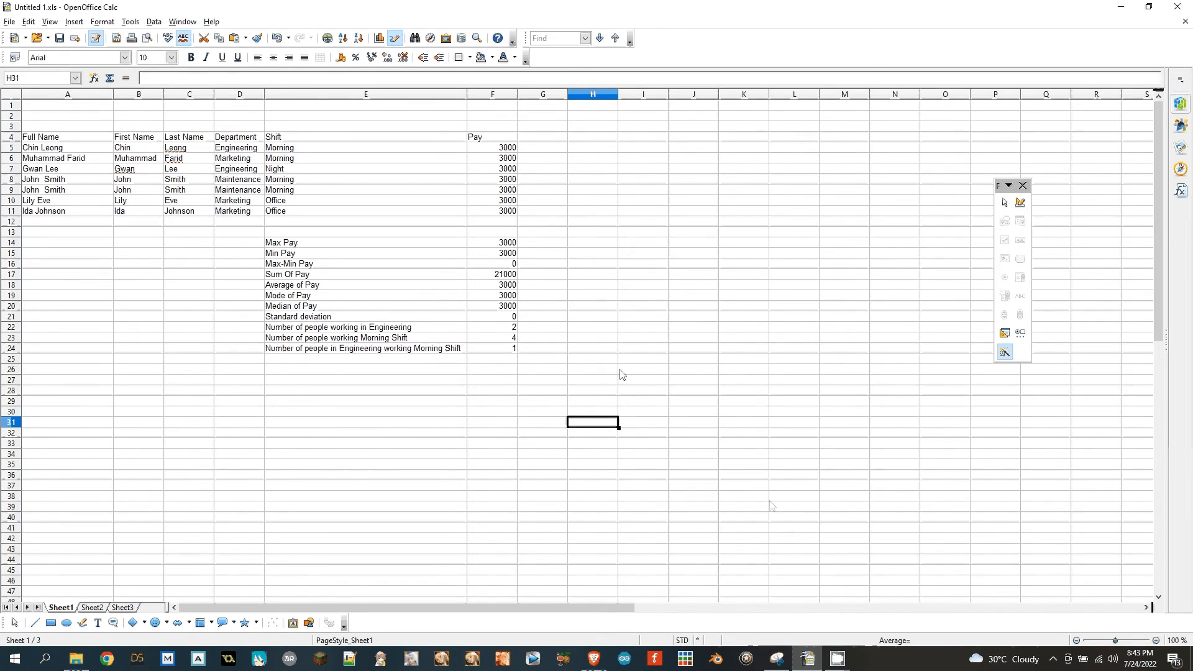
mouse_move(837, 658)
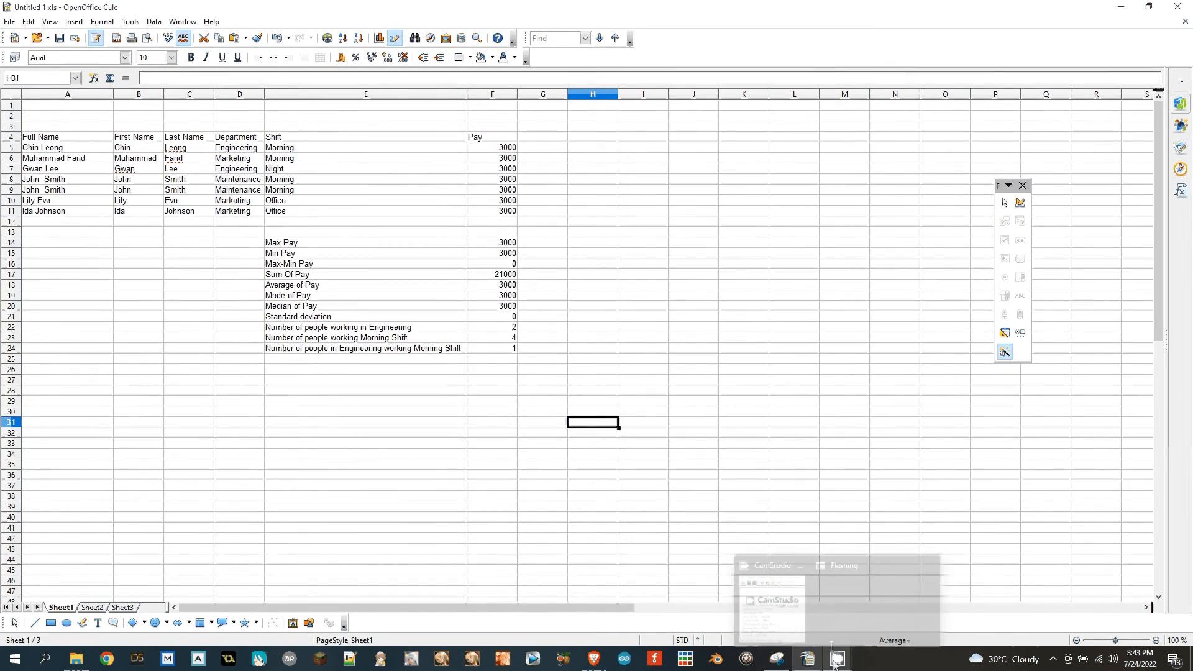
left_click(788, 621)
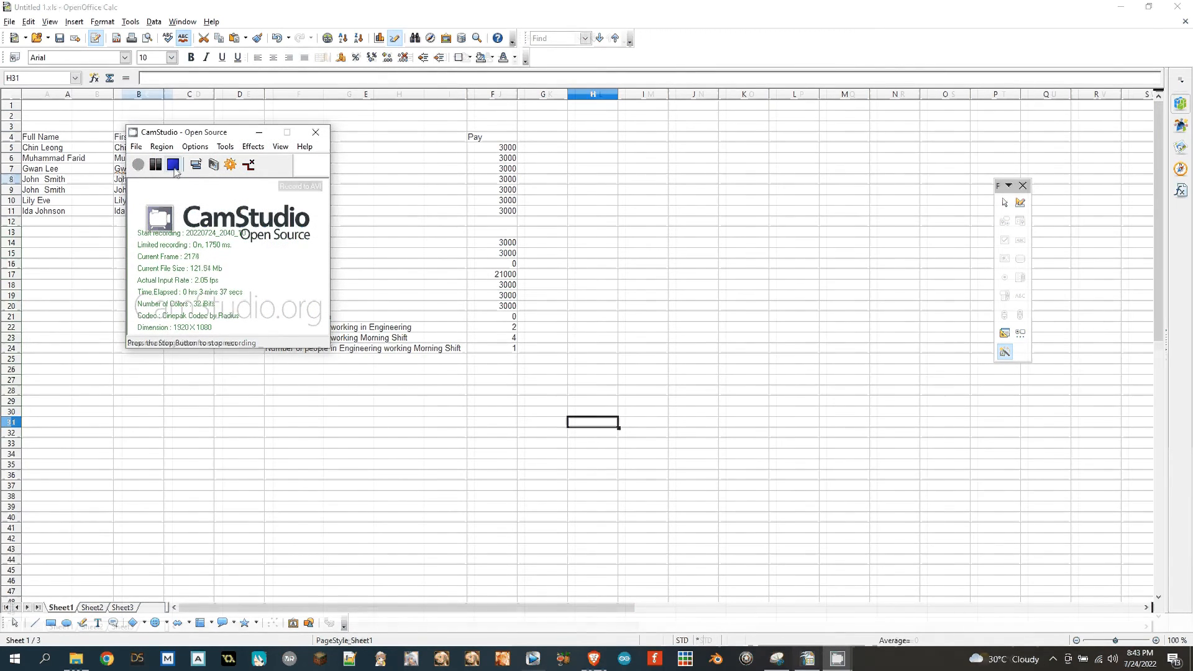